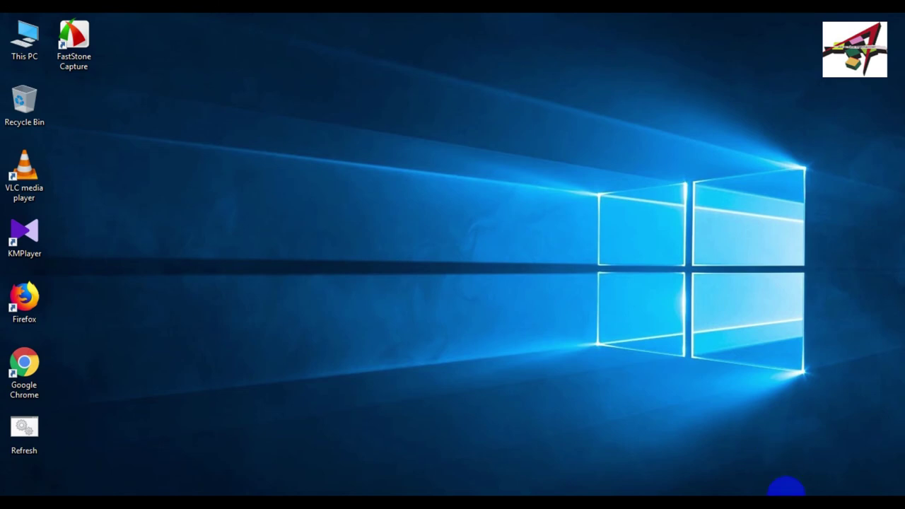
Search Windows for "ser" and open the Services app
{"action": "left_click", "coordinate": [85, 482]}
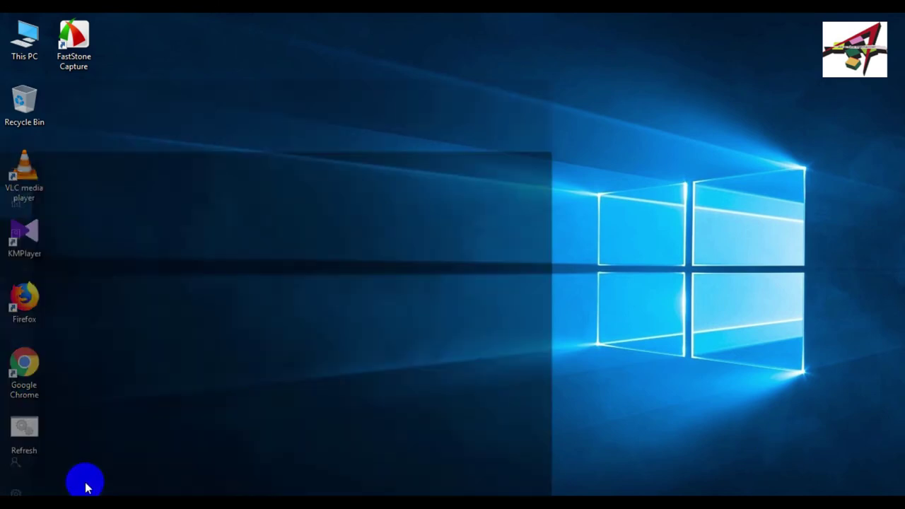
{"action": "type", "text": "ser"}
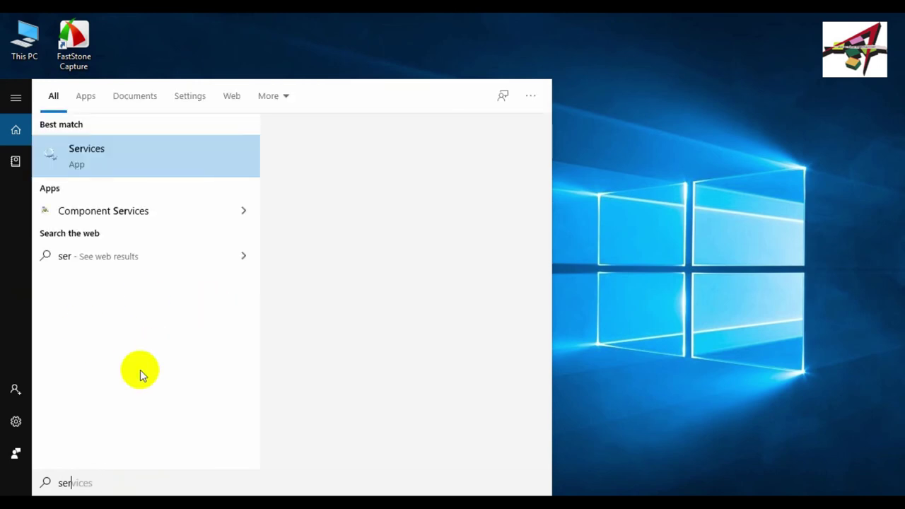
{"action": "left_click", "coordinate": [153, 150]}
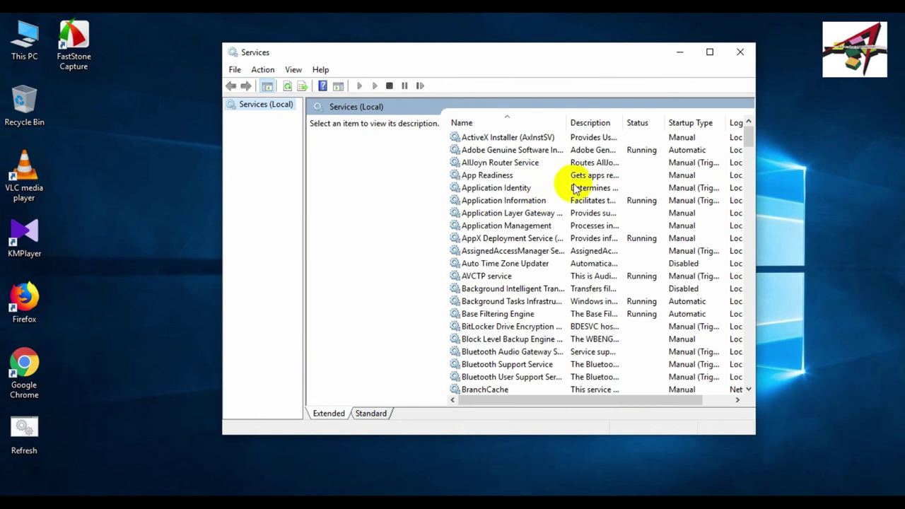
Find the Windows Update service in the services list and open its properties
{"action": "left_click", "coordinate": [522, 189]}
{"action": "scroll", "coordinate": [679, 177], "scroll_direction": "down", "scroll_amount": 4}
{"action": "left_click_drag", "start_coordinate": [748, 157], "coordinate": [795, 398]}
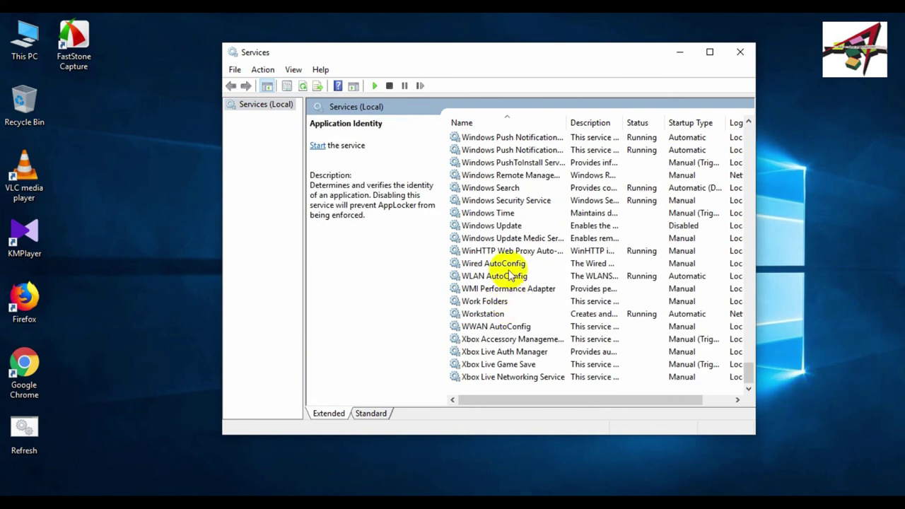
{"action": "left_click", "coordinate": [506, 227]}
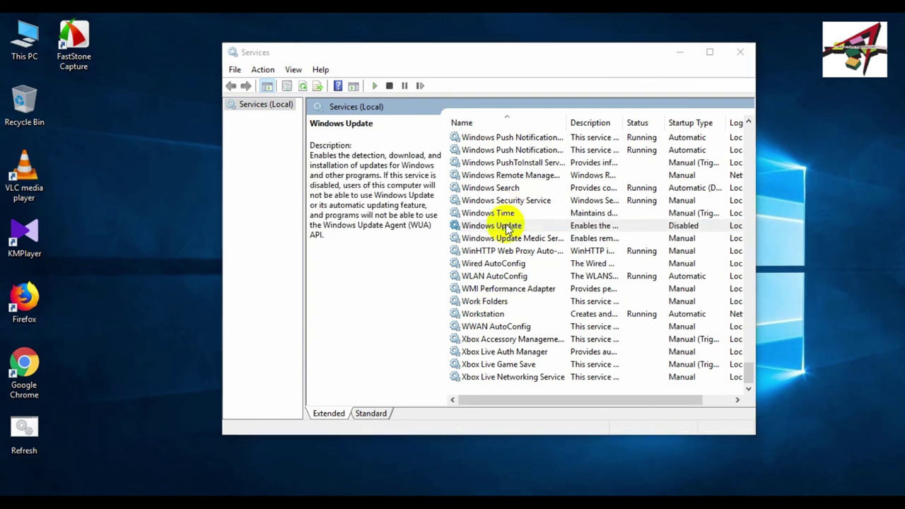
{"action": "double_click", "coordinate": [506, 227]}
Set the Windows Update service's startup type to Disabled
{"action": "left_click", "coordinate": [506, 231]}
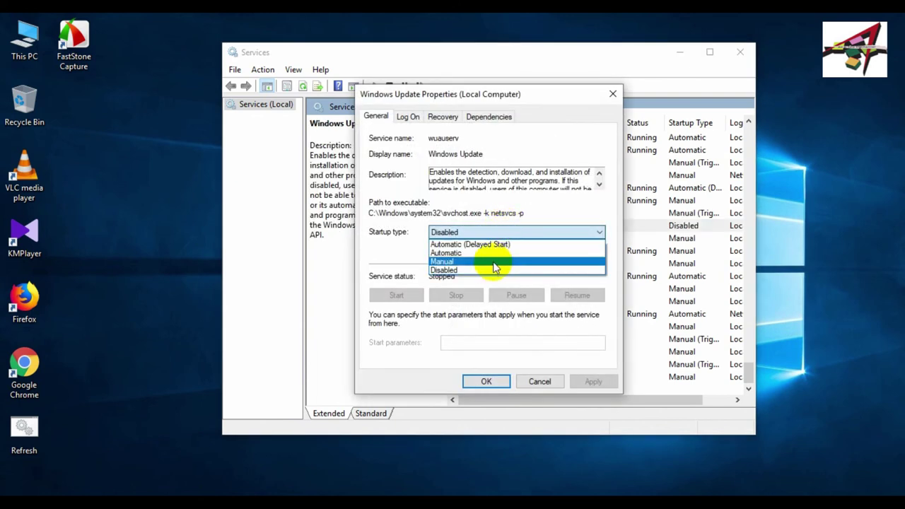
{"action": "left_click", "coordinate": [495, 262]}
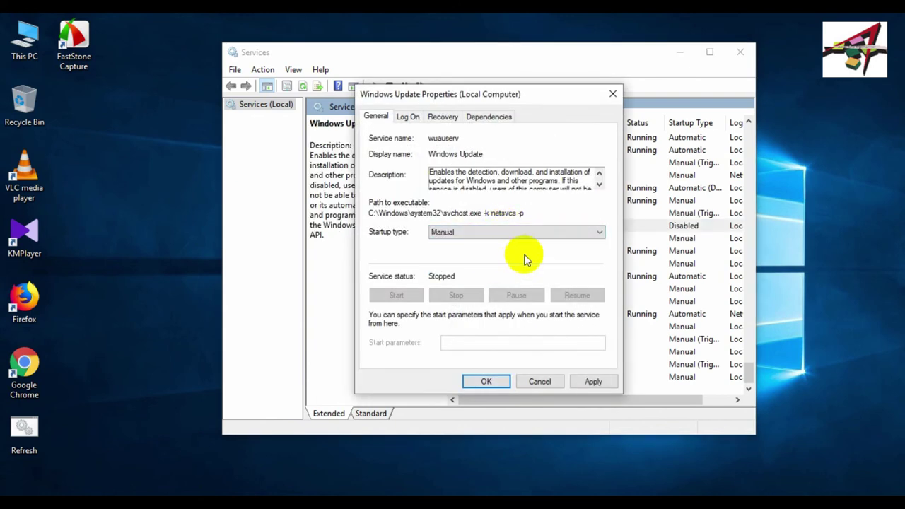
{"action": "left_click", "coordinate": [473, 239]}
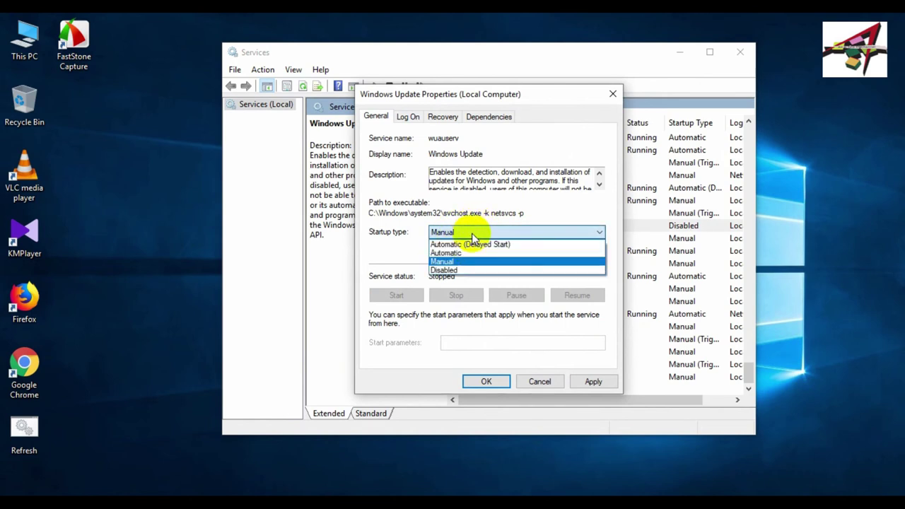
{"action": "left_click", "coordinate": [464, 270]}
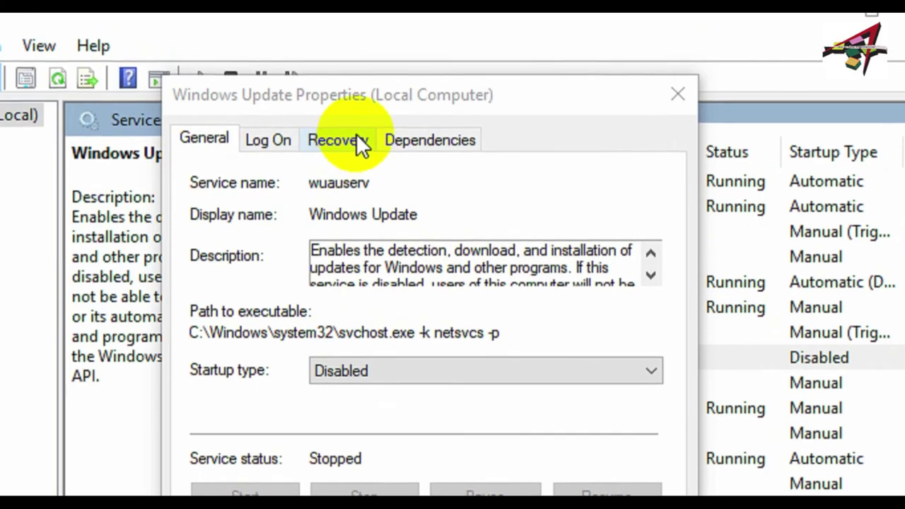
In the Windows Update recovery settings, set the fail count reset to 1 day and the service restart to 1 minute
{"action": "left_click", "coordinate": [353, 135]}
{"action": "left_click", "coordinate": [413, 343]}
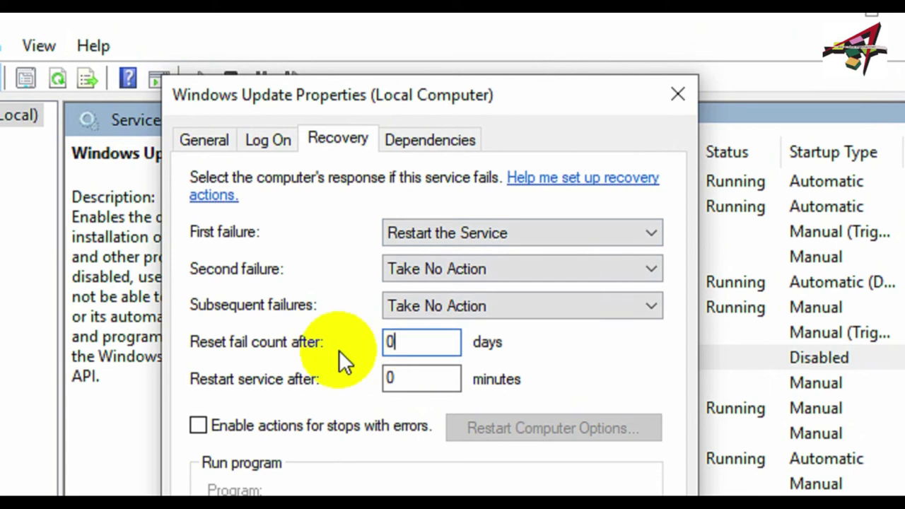
{"action": "key", "text": "BackSpace"}
{"action": "type", "text": "1"}
{"action": "left_click", "coordinate": [406, 382]}
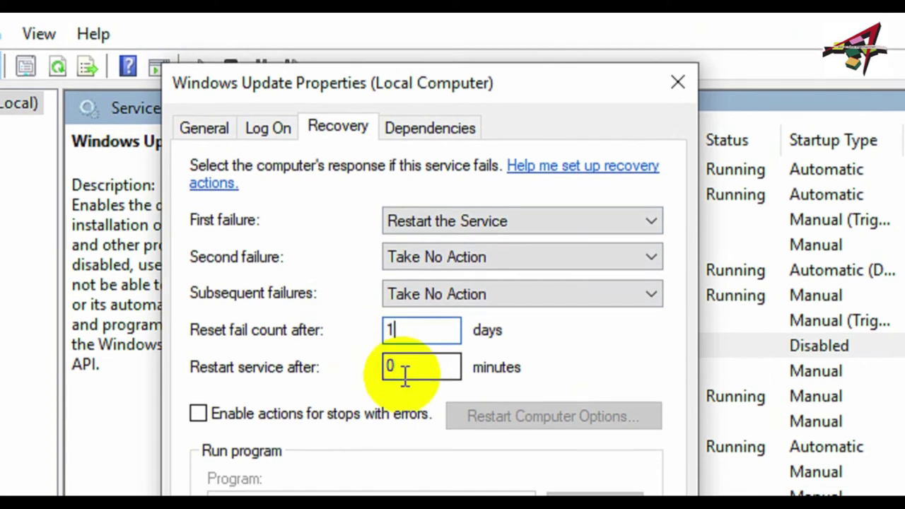
{"action": "key", "text": "BackSpace"}
{"action": "type", "text": "1"}
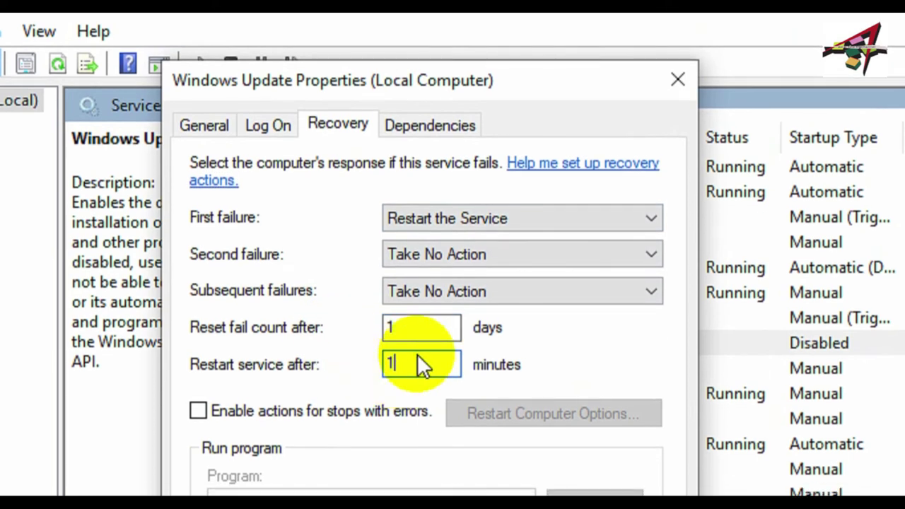
Set the fail count reset to 0 days and the service restart to 0 minutes, then apply and close the properties
{"action": "left_click", "coordinate": [411, 327]}
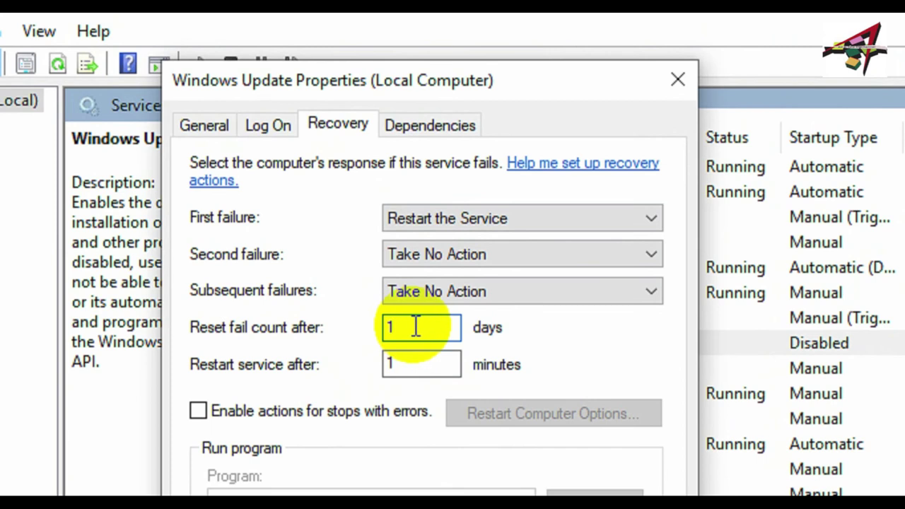
{"action": "key", "text": "BackSpace"}
{"action": "type", "text": "0"}
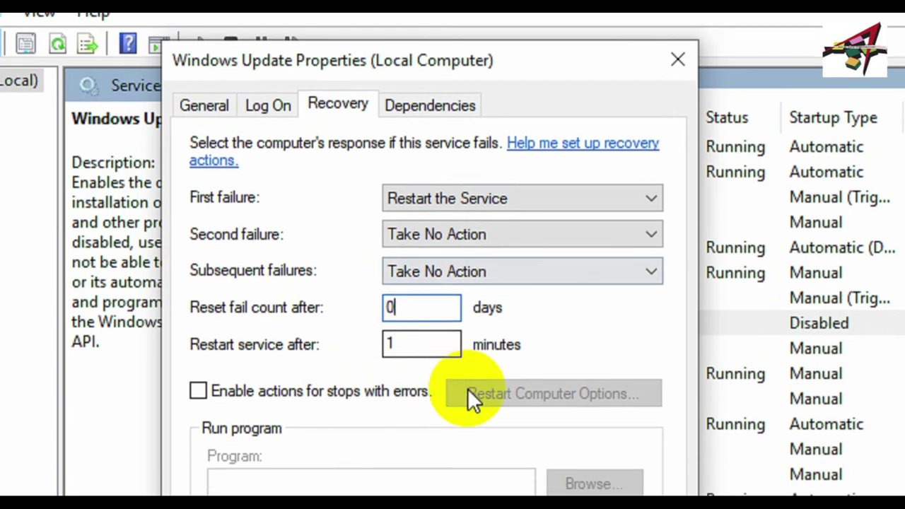
{"action": "left_click", "coordinate": [432, 369]}
{"action": "key", "text": "BackSpace"}
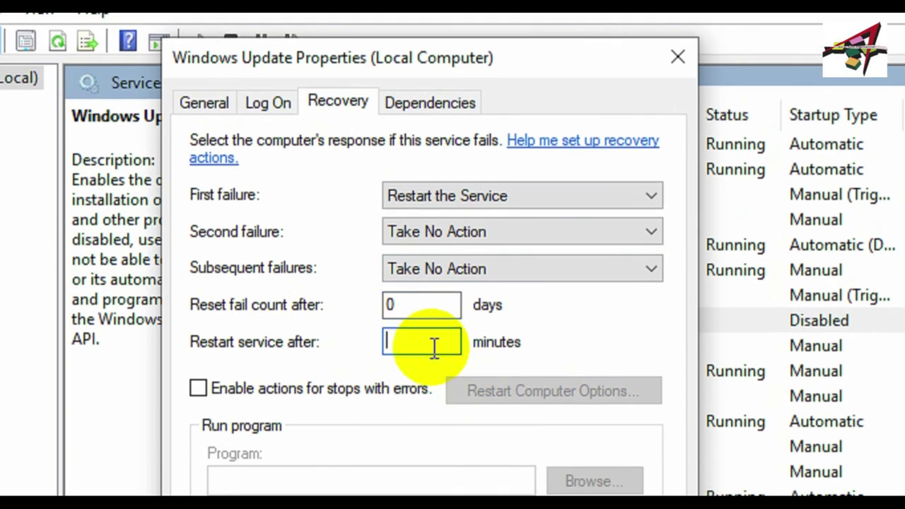
{"action": "type", "text": "0"}
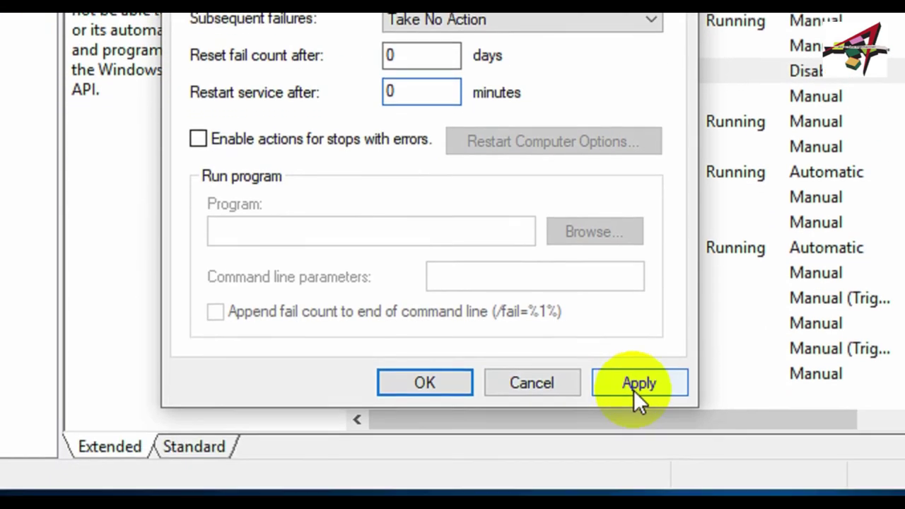
{"action": "left_click", "coordinate": [636, 386]}
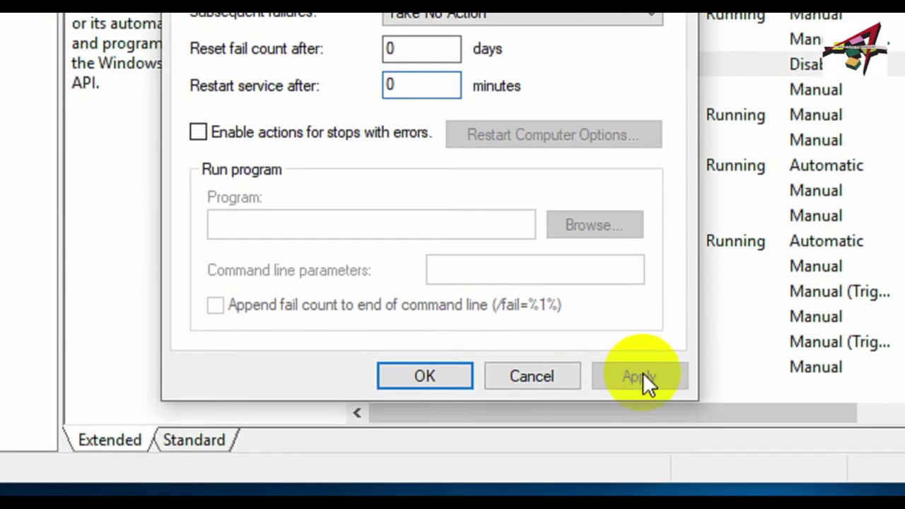
{"action": "left_click", "coordinate": [438, 383]}
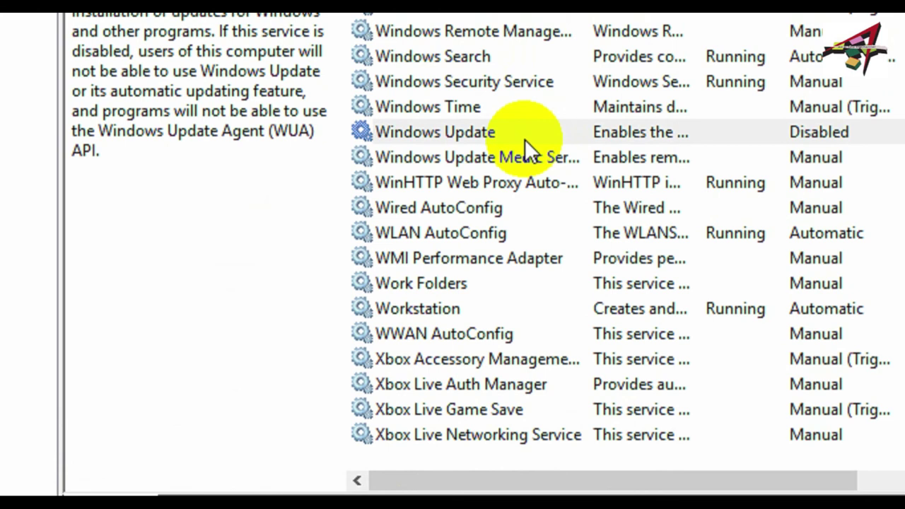
Locate the Background Intelligent Transfer Service in the services list and open its properties
{"action": "left_click", "coordinate": [578, 115]}
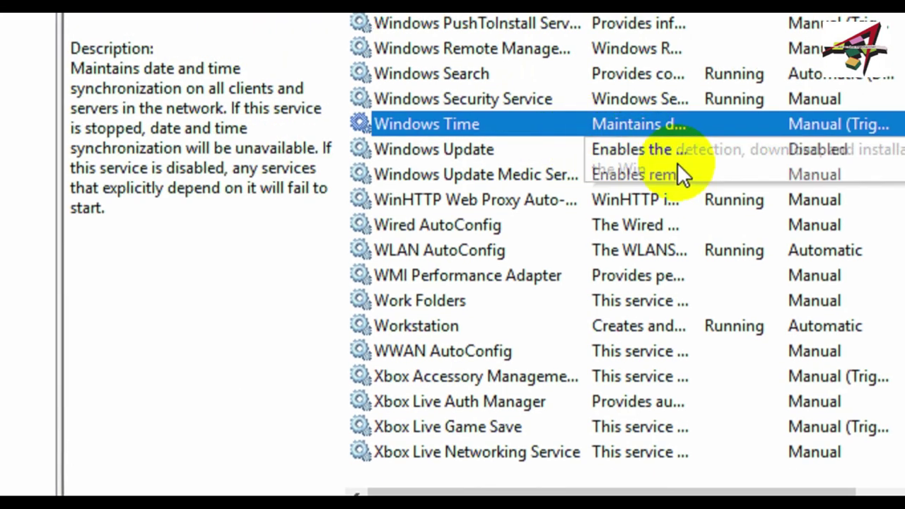
{"action": "key", "text": "b"}
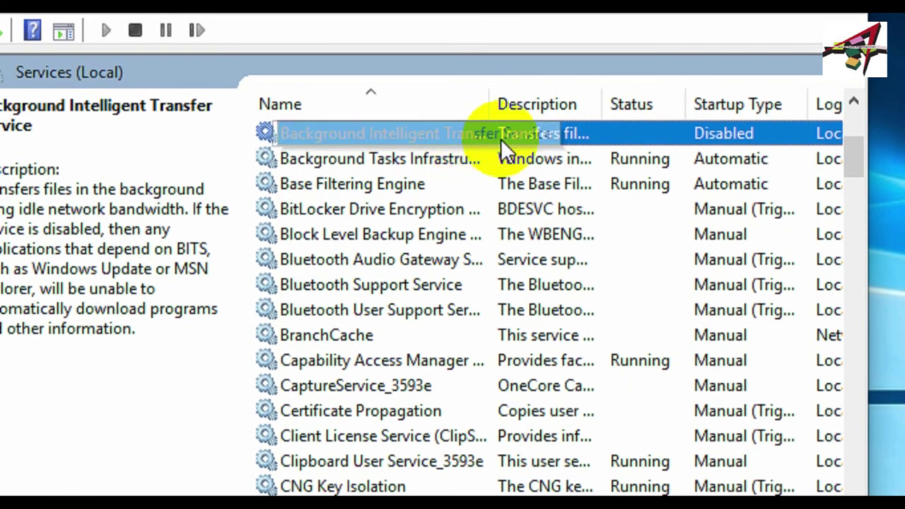
{"action": "double_click", "coordinate": [457, 136]}
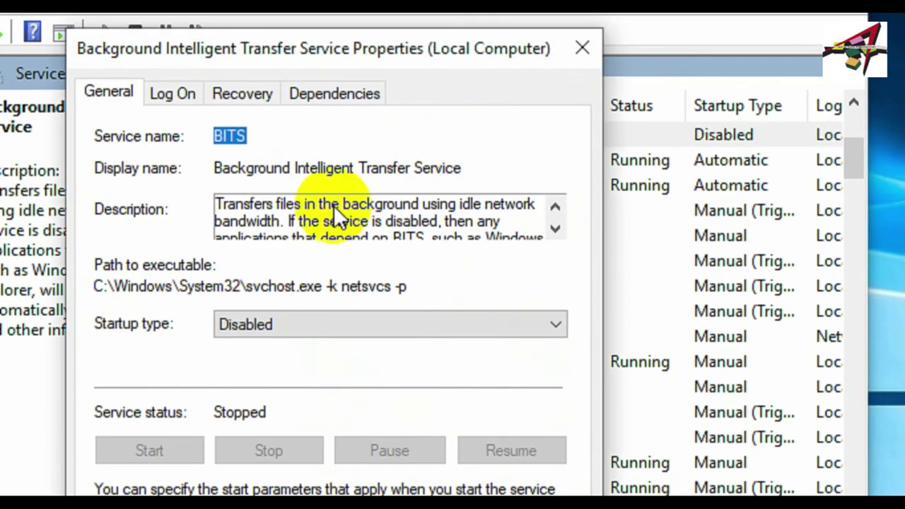
Set the Background Intelligent Transfer Service's startup type to Disabled, apply the change and close Services
{"action": "left_click", "coordinate": [324, 320]}
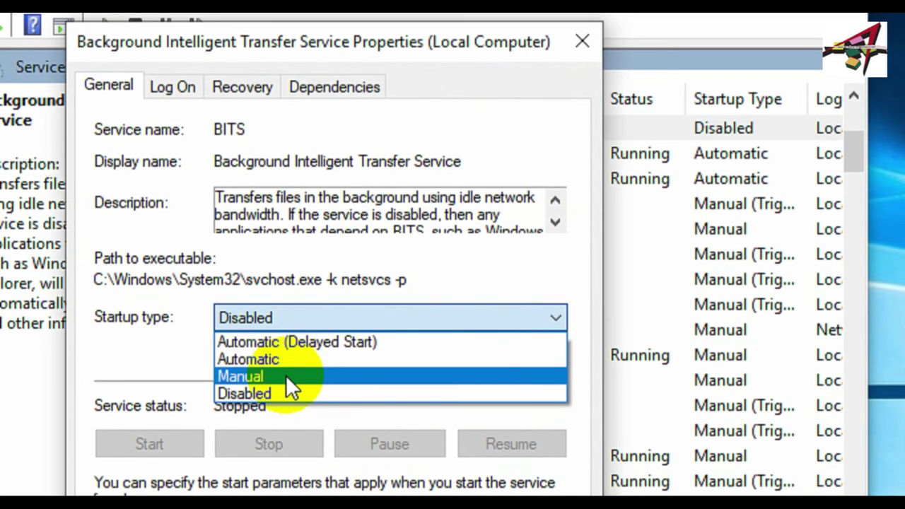
{"action": "left_click", "coordinate": [299, 344]}
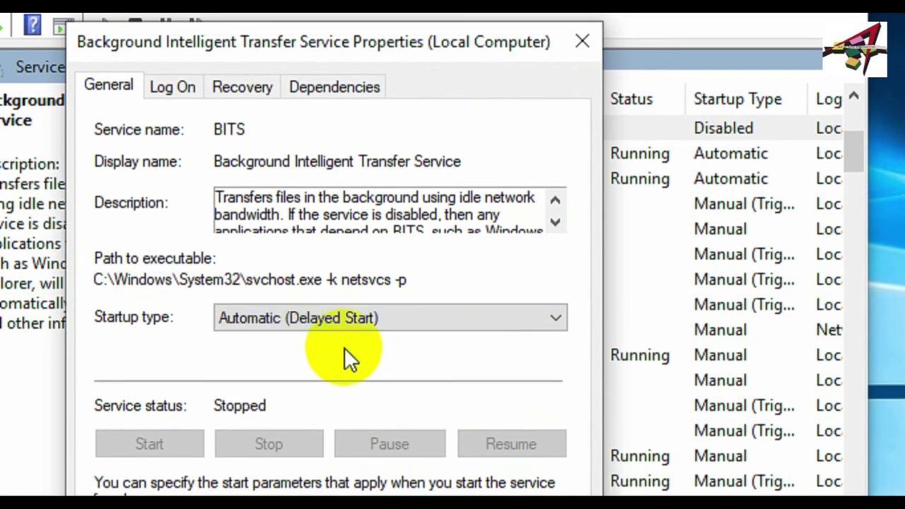
{"action": "left_click", "coordinate": [320, 317]}
{"action": "left_click", "coordinate": [261, 390]}
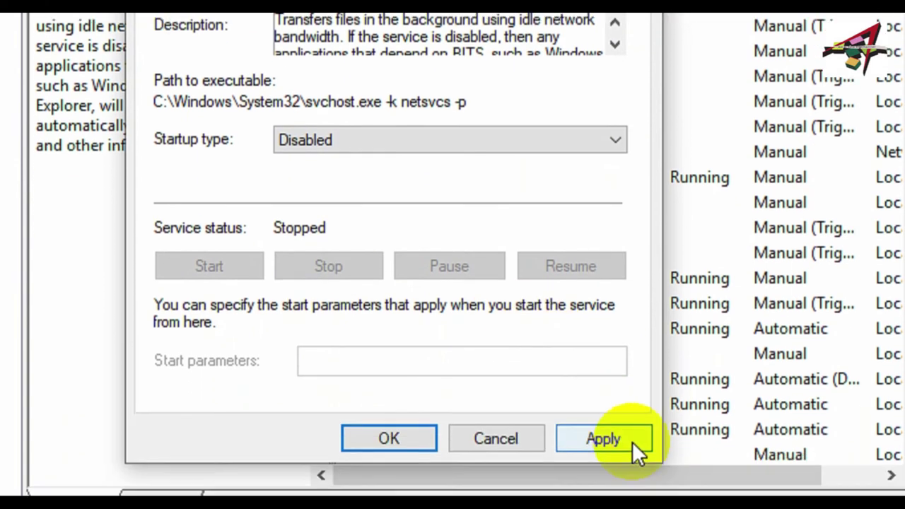
{"action": "left_click", "coordinate": [622, 439]}
{"action": "left_click", "coordinate": [372, 373]}
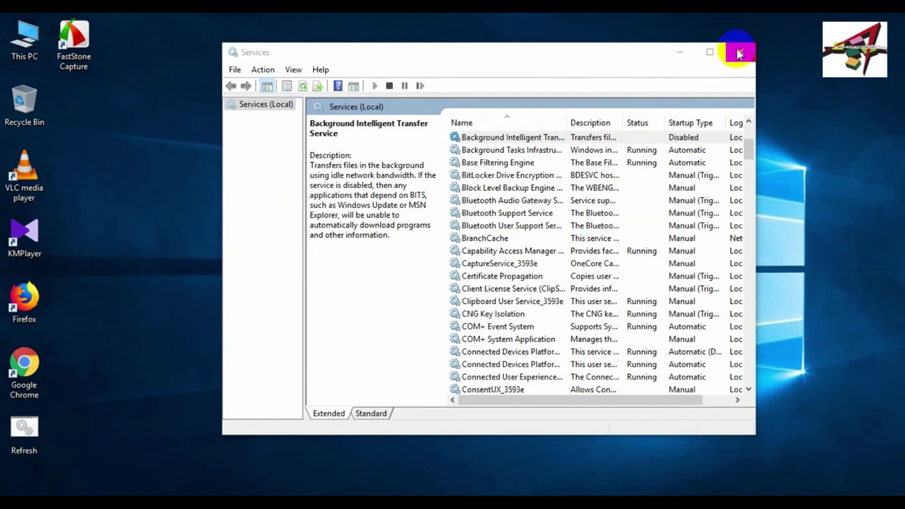
{"action": "left_click", "coordinate": [737, 52]}
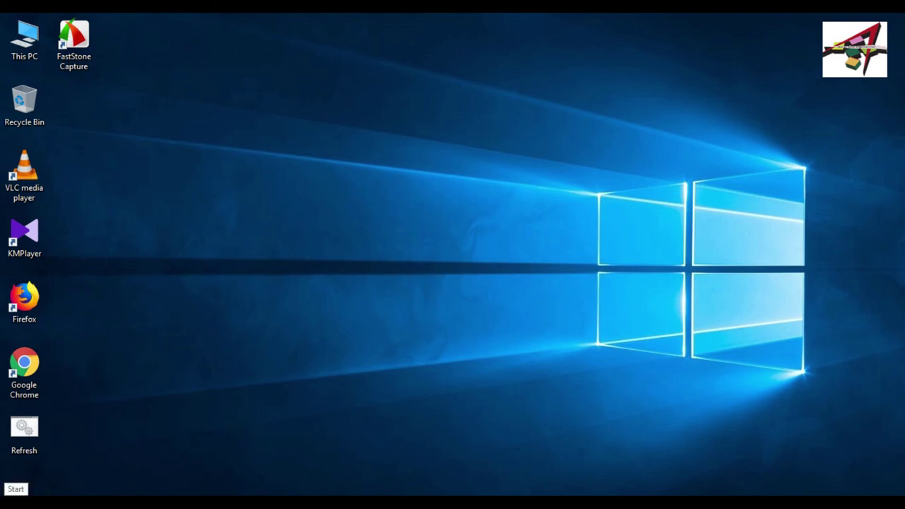
In Windows Settings, open the Ethernet connection under Network & Internet and set it as a metered connection
{"action": "left_click", "coordinate": [16, 494]}
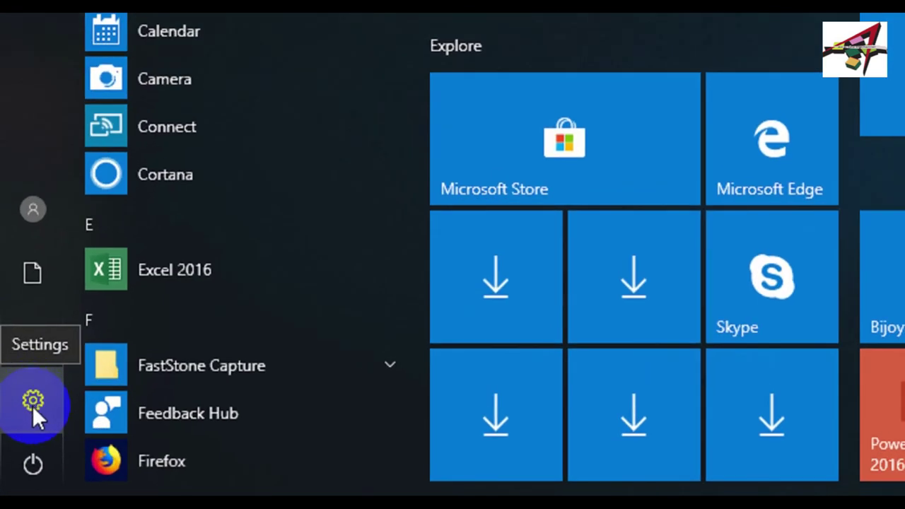
{"action": "left_click", "coordinate": [32, 404]}
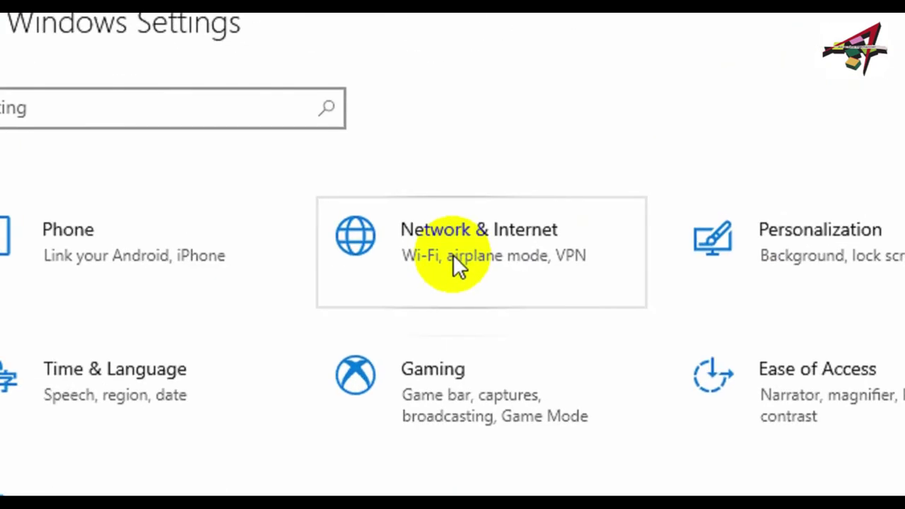
{"action": "left_click", "coordinate": [464, 262]}
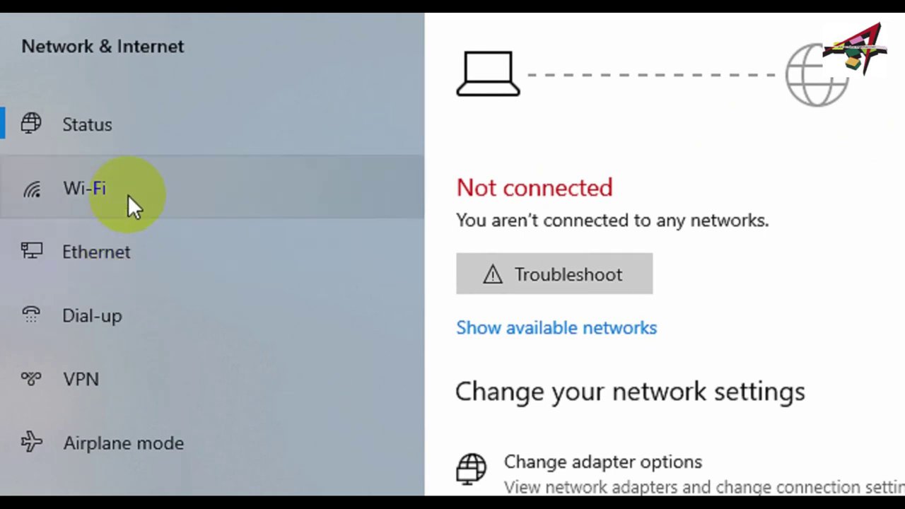
{"action": "left_click", "coordinate": [127, 253]}
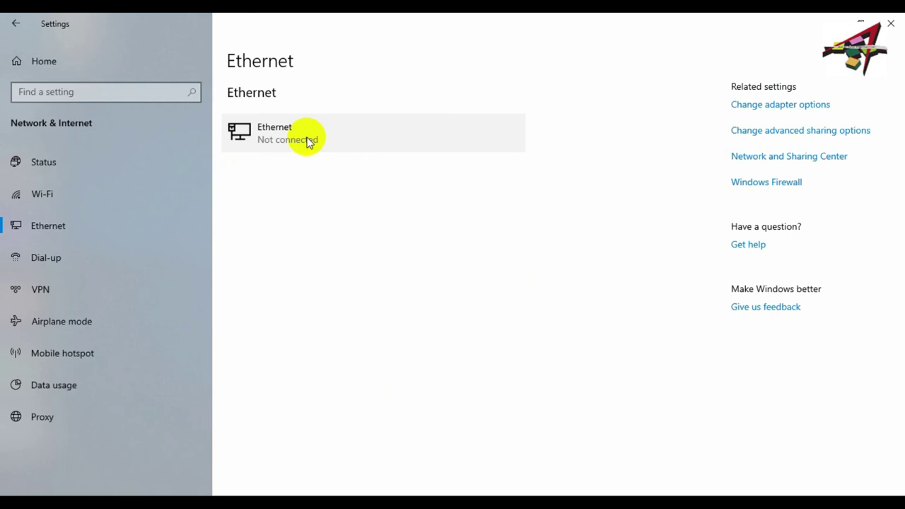
{"action": "left_click", "coordinate": [305, 133]}
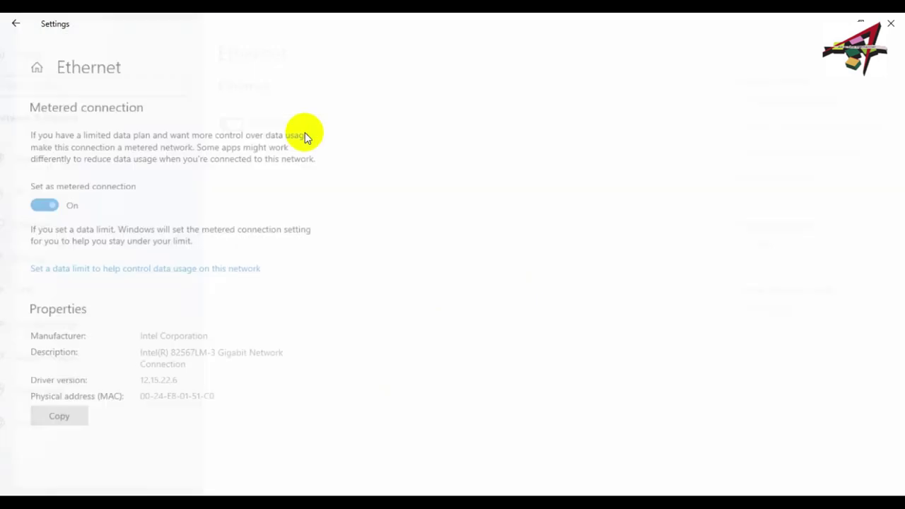
{"action": "left_click", "coordinate": [30, 202]}
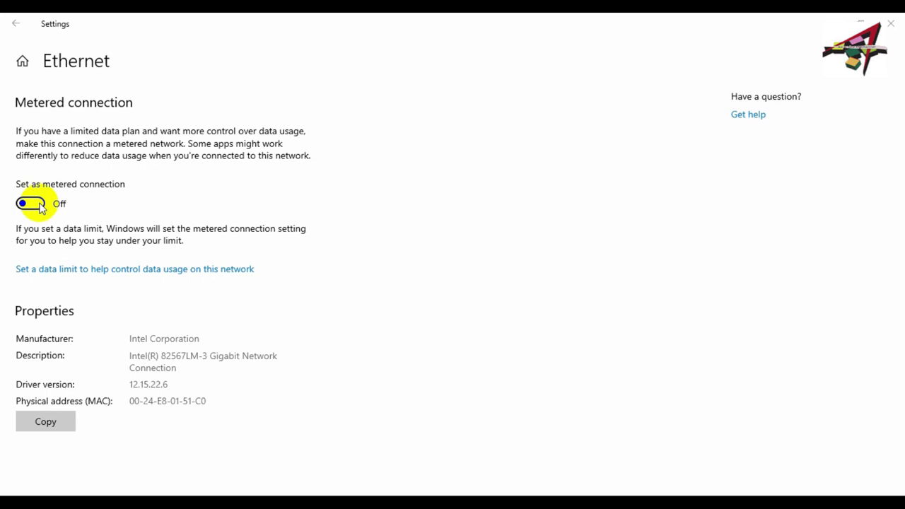
{"action": "left_click", "coordinate": [34, 204]}
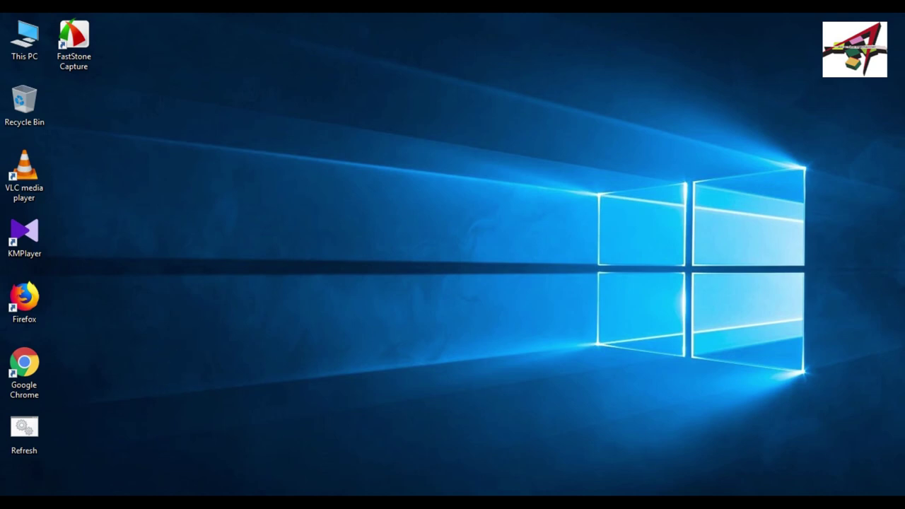
Search Windows for Registry and open the Registry Editor
{"action": "key", "text": "super+s"}
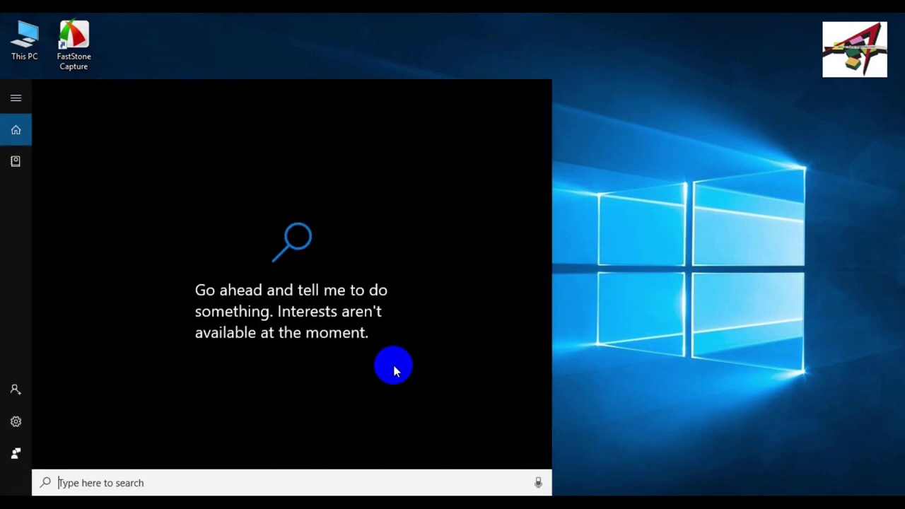
{"action": "type", "text": "Re"}
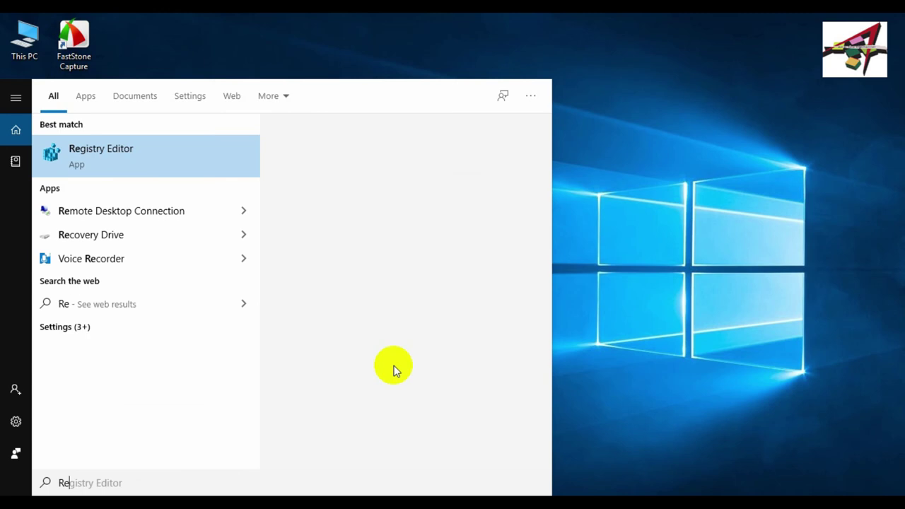
{"action": "type", "text": "gi"}
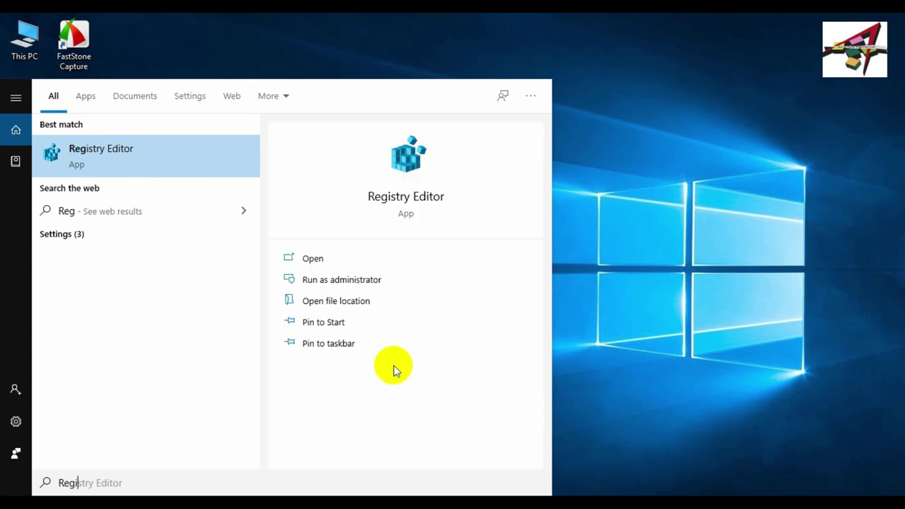
{"action": "type", "text": "s"}
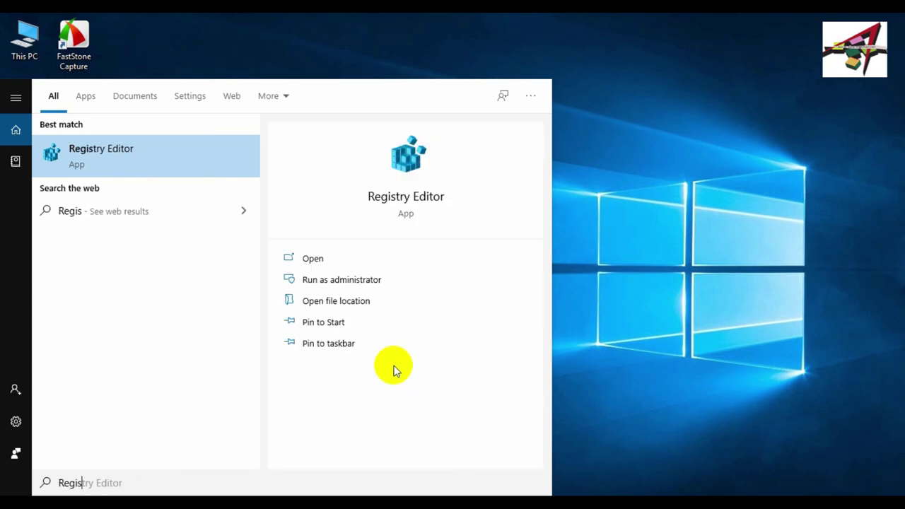
{"action": "type", "text": "try"}
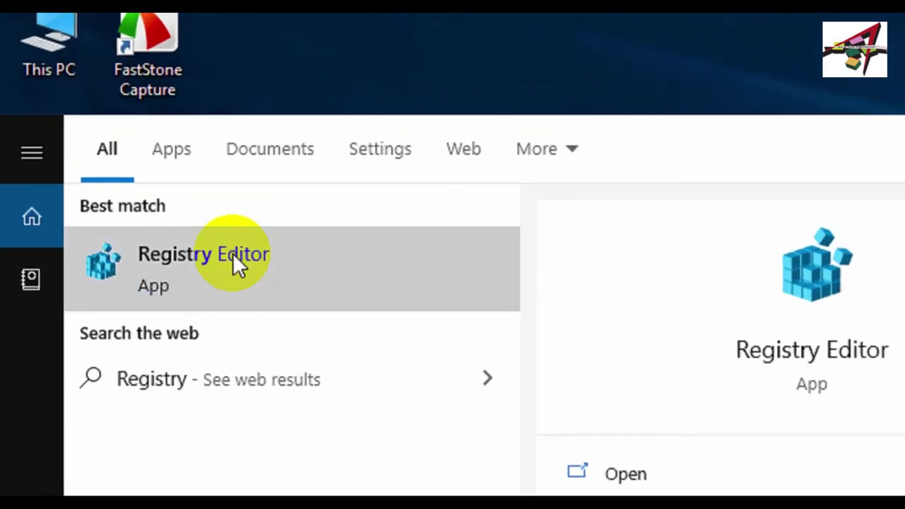
{"action": "left_click", "coordinate": [117, 150]}
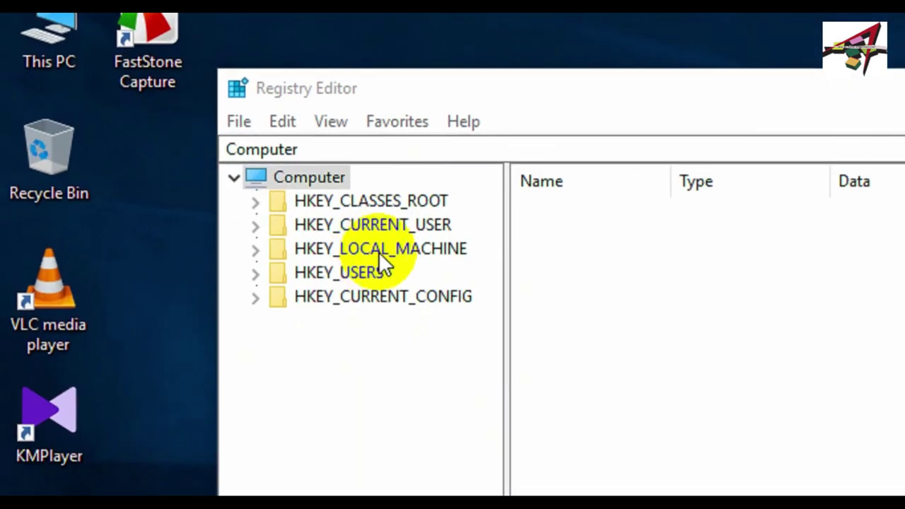
Expand the registry tree to HKEY_LOCAL_MACHINE\SOFTWARE\Policies\Microsoft
{"action": "double_click", "coordinate": [378, 250]}
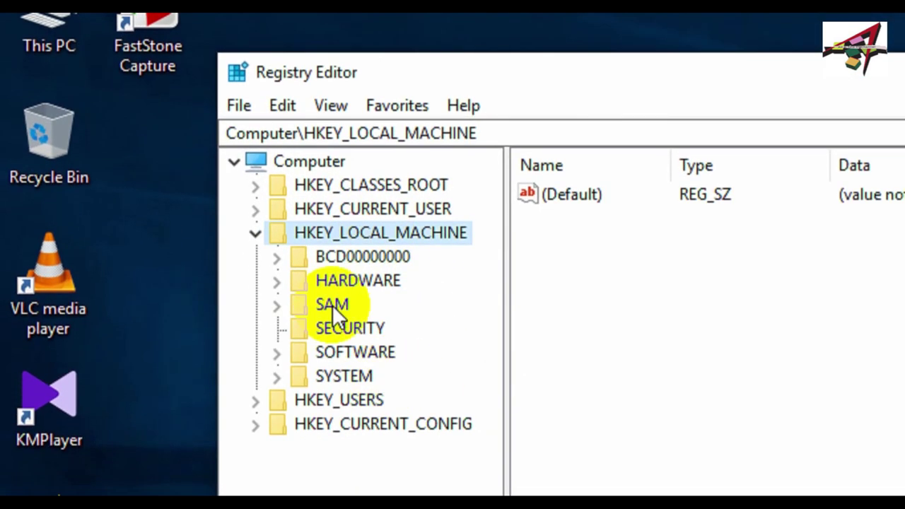
{"action": "double_click", "coordinate": [377, 362]}
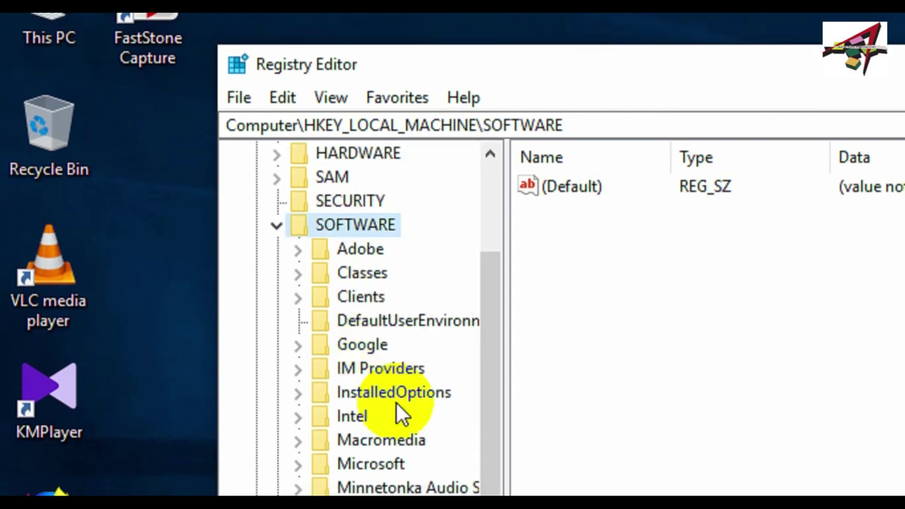
{"action": "scroll", "coordinate": [400, 482], "scroll_direction": "down", "scroll_amount": 1}
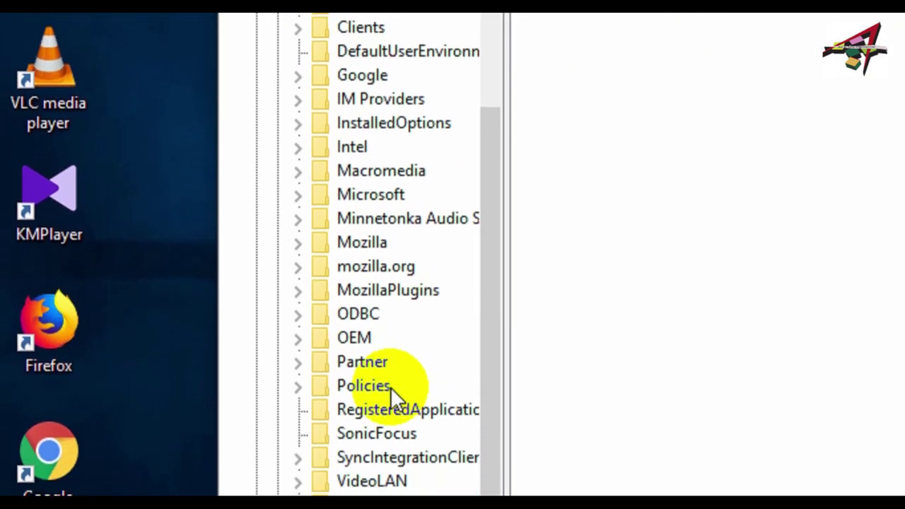
{"action": "double_click", "coordinate": [374, 366]}
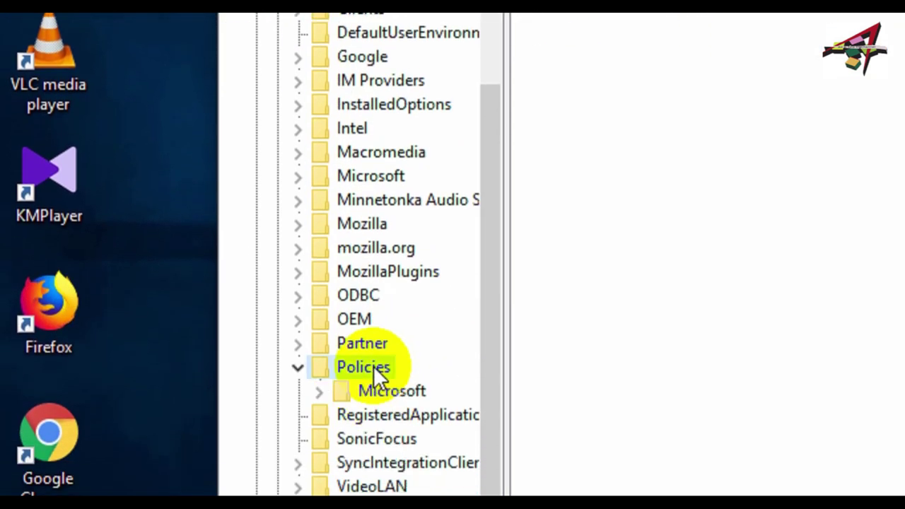
{"action": "scroll", "coordinate": [440, 339], "scroll_direction": "down", "scroll_amount": 1}
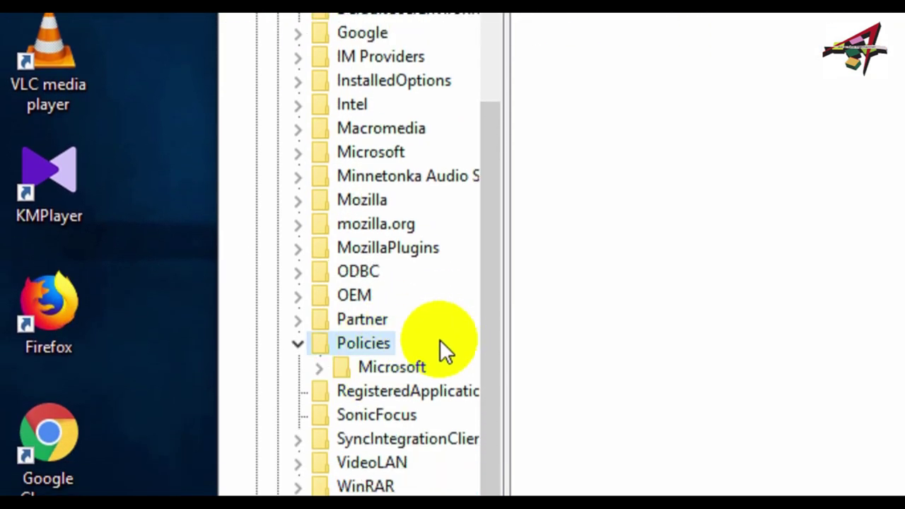
{"action": "double_click", "coordinate": [416, 367]}
{"action": "scroll", "coordinate": [433, 353], "scroll_direction": "down", "scroll_amount": 1}
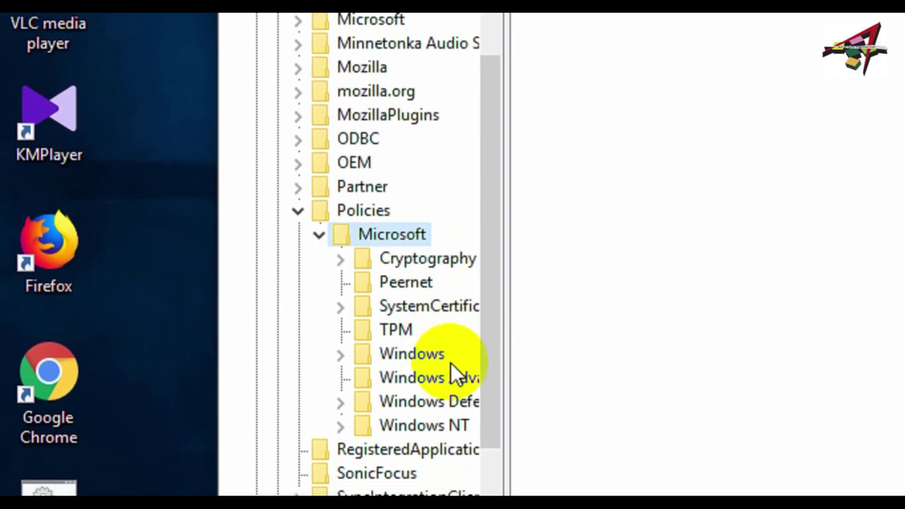
{"action": "scroll", "coordinate": [451, 364], "scroll_direction": "down", "scroll_amount": 2}
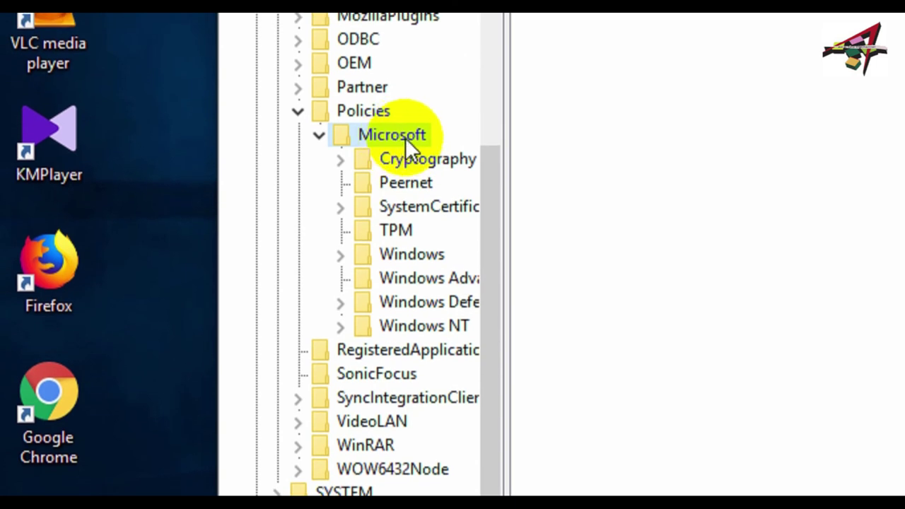
Create a new key named WindowsUpdate under the Policies\Microsoft key
{"action": "right_click", "coordinate": [405, 134]}
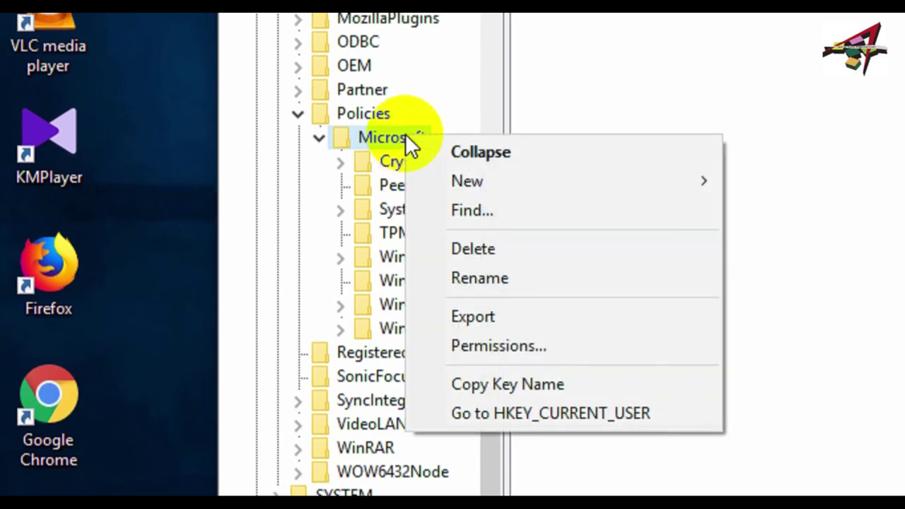
{"action": "mouse_move", "coordinate": [476, 182]}
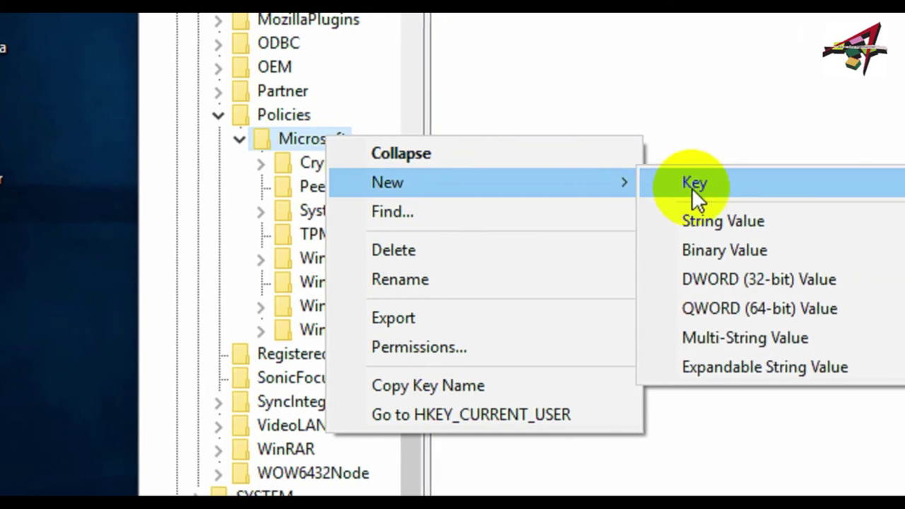
{"action": "left_click", "coordinate": [693, 185]}
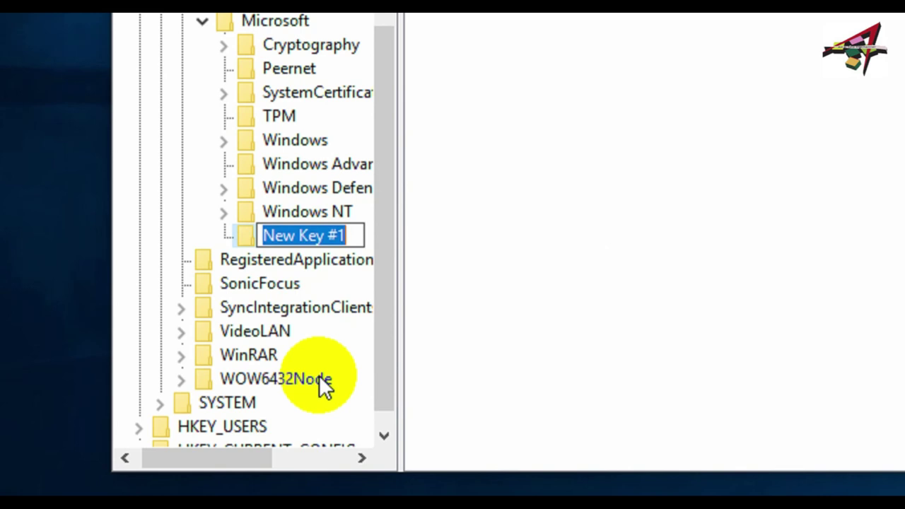
{"action": "type", "text": "W"}
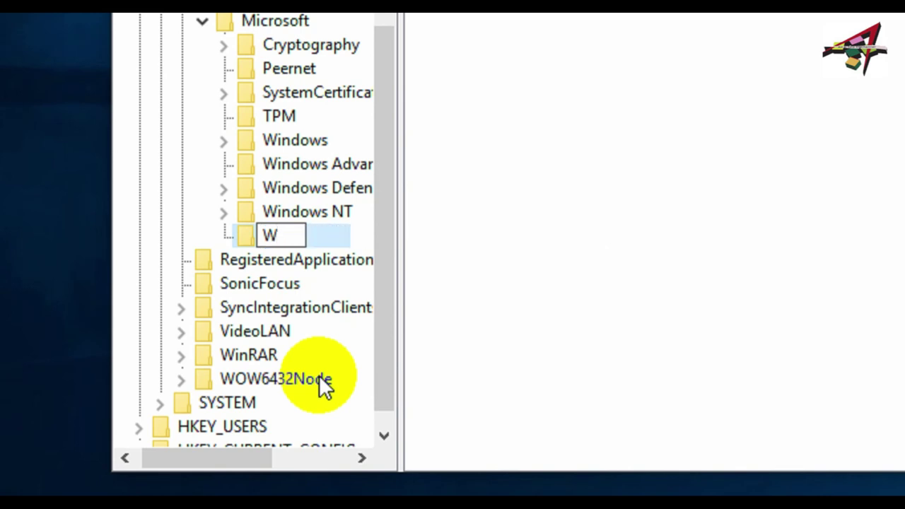
{"action": "type", "text": "indo"}
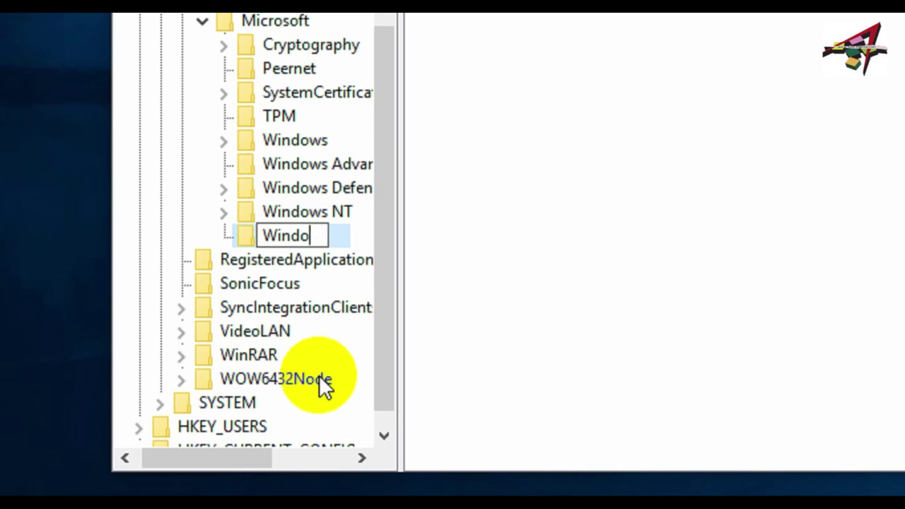
{"action": "type", "text": "ws"}
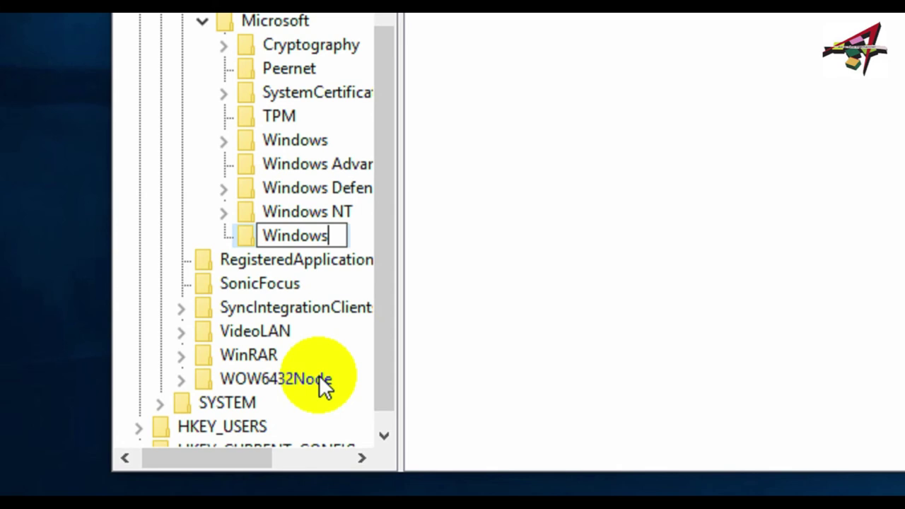
{"action": "type", "text": "Update"}
{"action": "key", "text": "Return"}
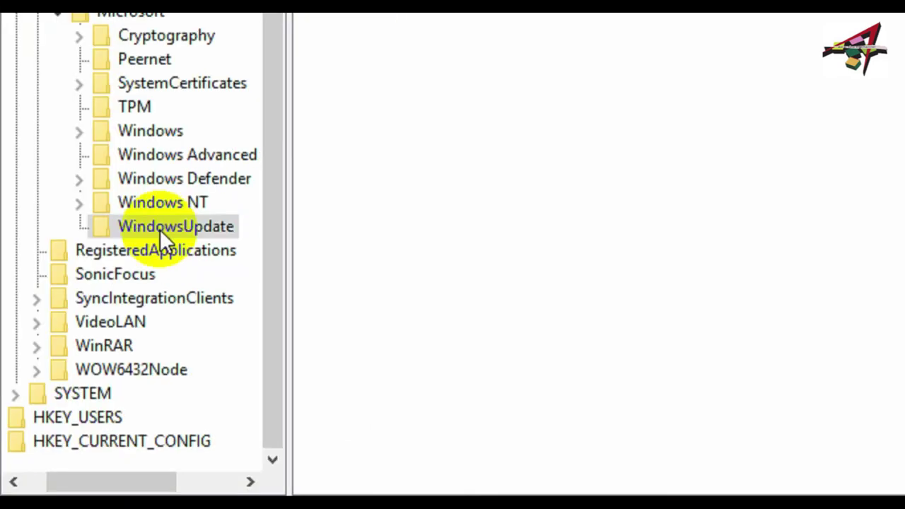
{"action": "right_click", "coordinate": [196, 230]}
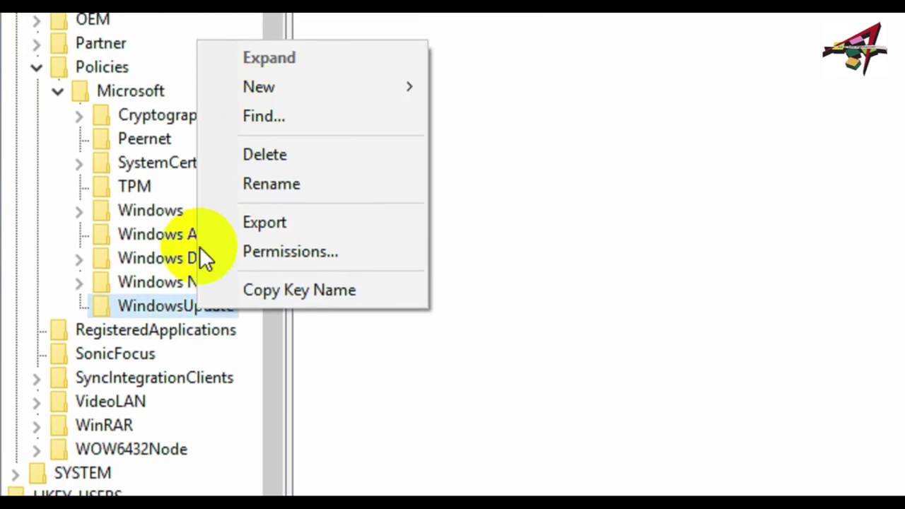
{"action": "right_click", "coordinate": [169, 243]}
{"action": "left_click", "coordinate": [413, 304]}
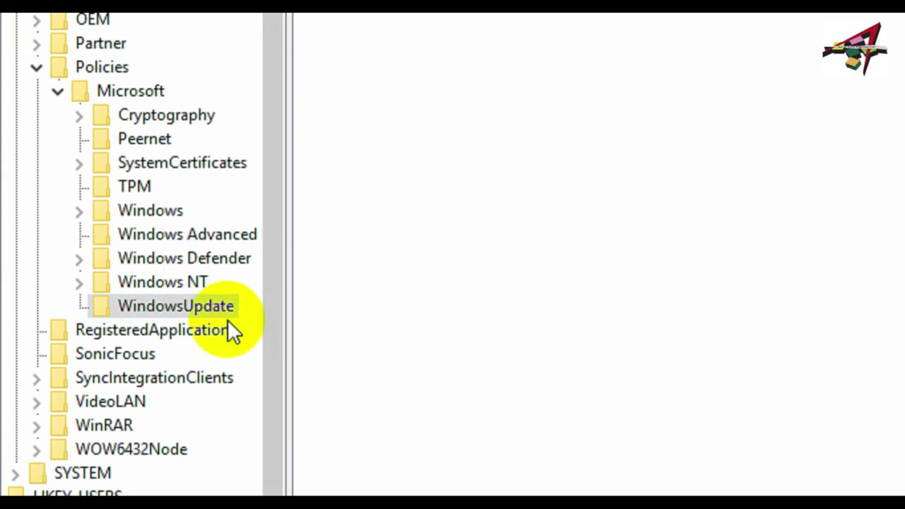
Create a new subkey named AU under the WindowsUpdate key
{"action": "right_click", "coordinate": [205, 305]}
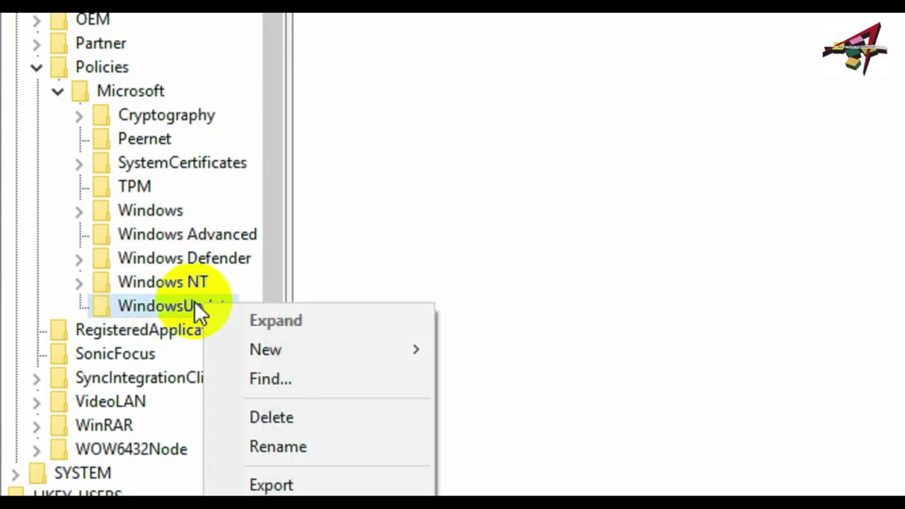
{"action": "mouse_move", "coordinate": [280, 348]}
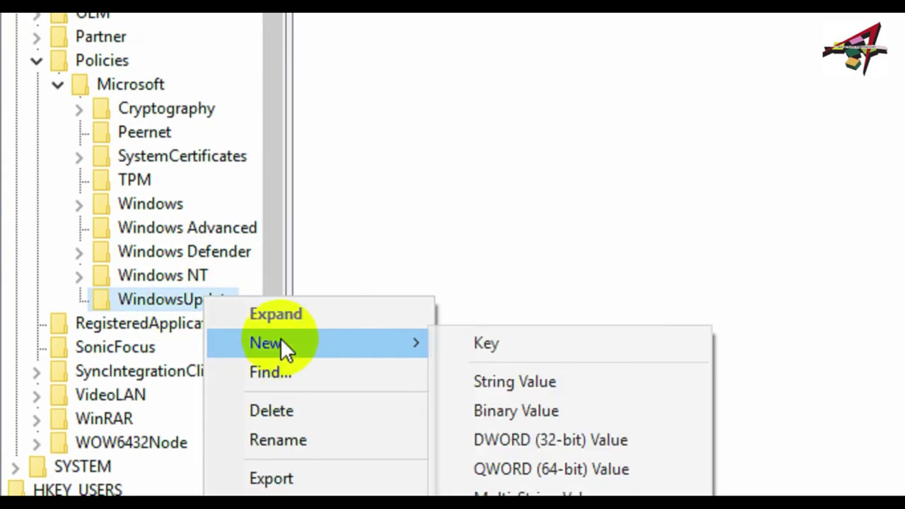
{"action": "left_click", "coordinate": [520, 339]}
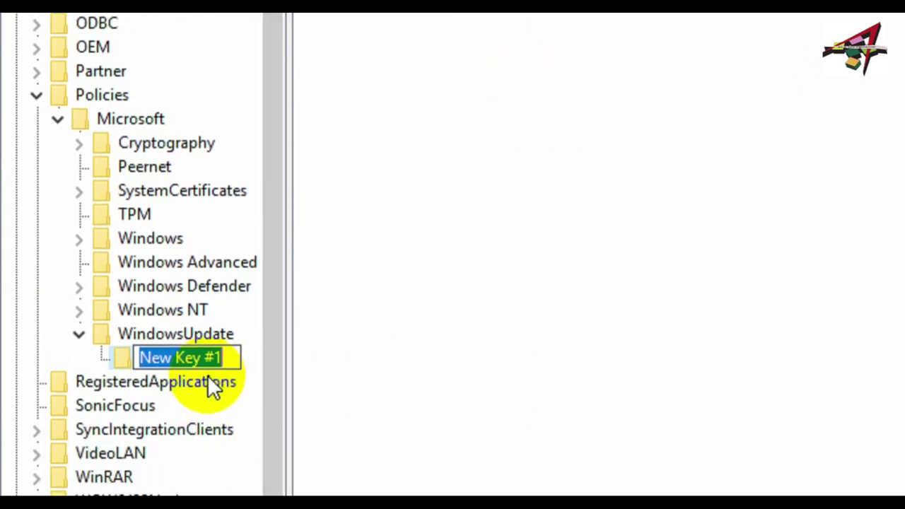
{"action": "type", "text": "AAAAAA"}
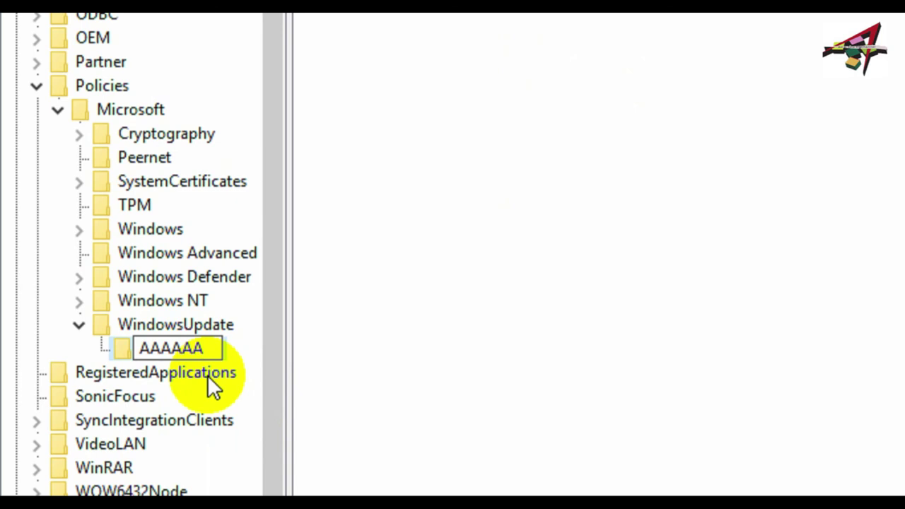
{"action": "key", "text": "BackSpace"}
{"action": "key", "text": "BackSpace"}
{"action": "key", "text": "BackSpace"}
{"action": "key", "text": "BackSpace"}
{"action": "key", "text": "BackSpace"}
{"action": "key", "text": "BackSpace"}
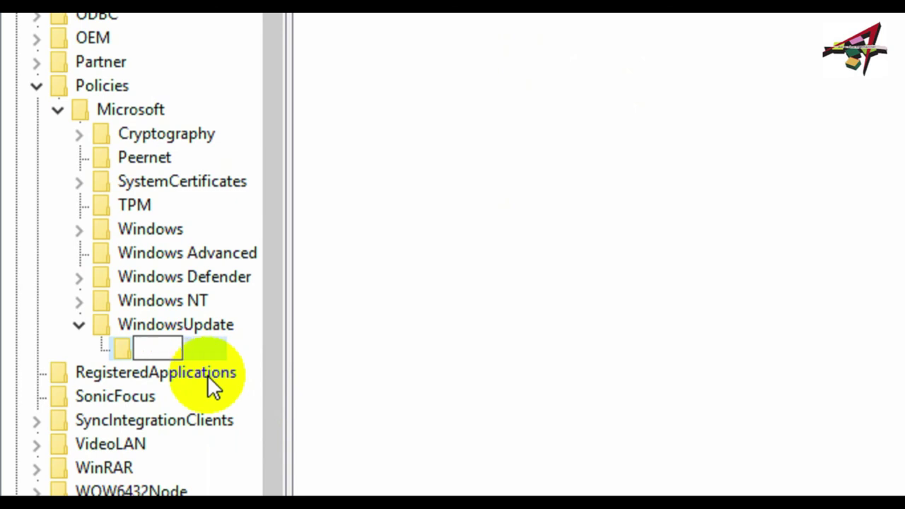
{"action": "type", "text": "AU"}
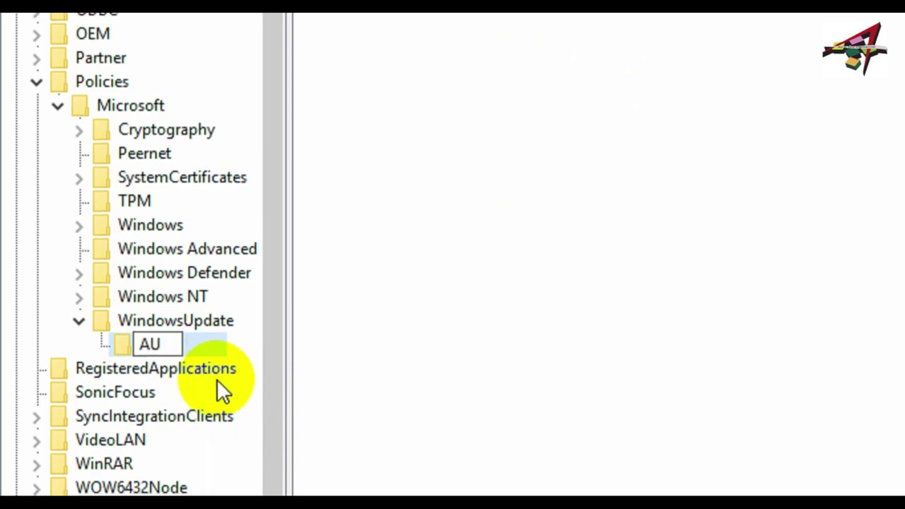
{"action": "left_click", "coordinate": [375, 339]}
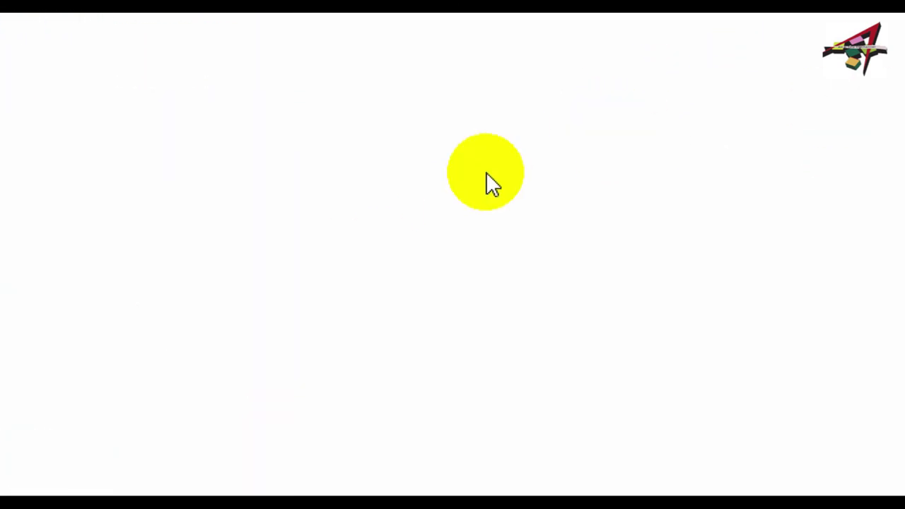
Create a new QWORD (64-bit) value named AUOptions in the WindowsUpdate\AU key
{"action": "right_click", "coordinate": [226, 135]}
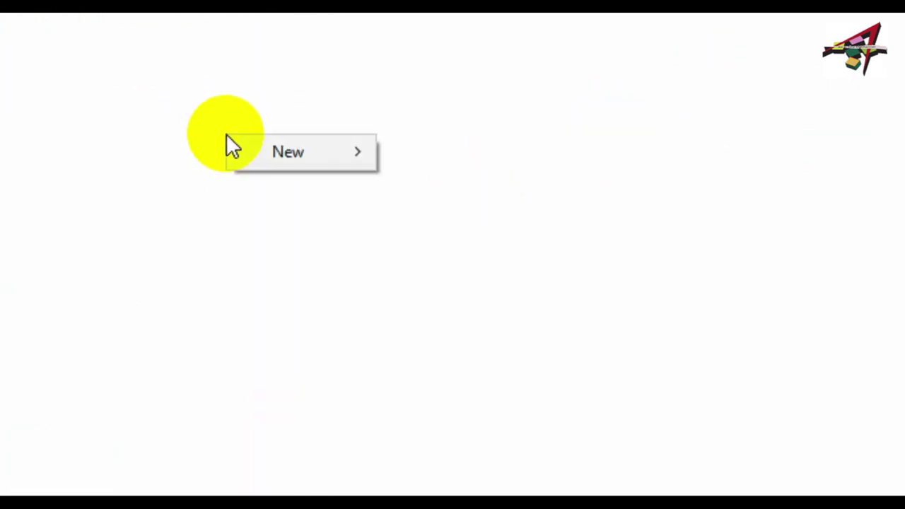
{"action": "mouse_move", "coordinate": [246, 150]}
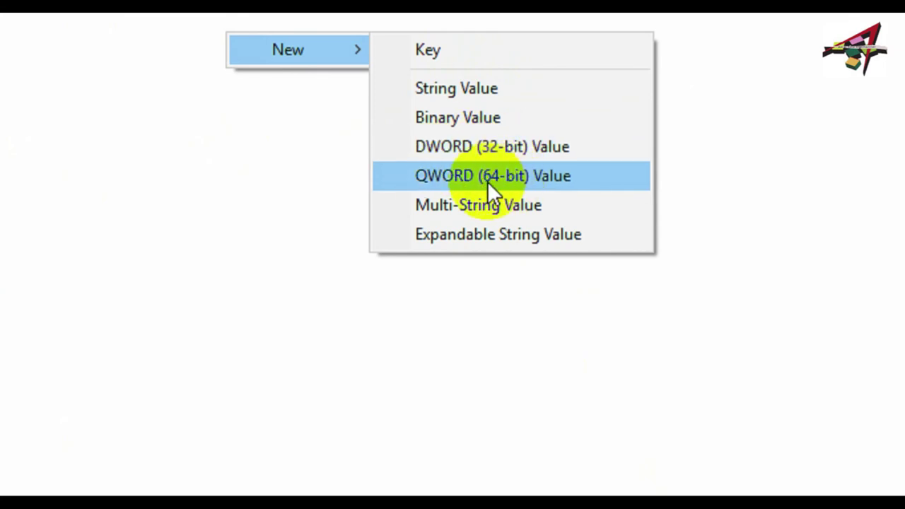
{"action": "left_click", "coordinate": [452, 176]}
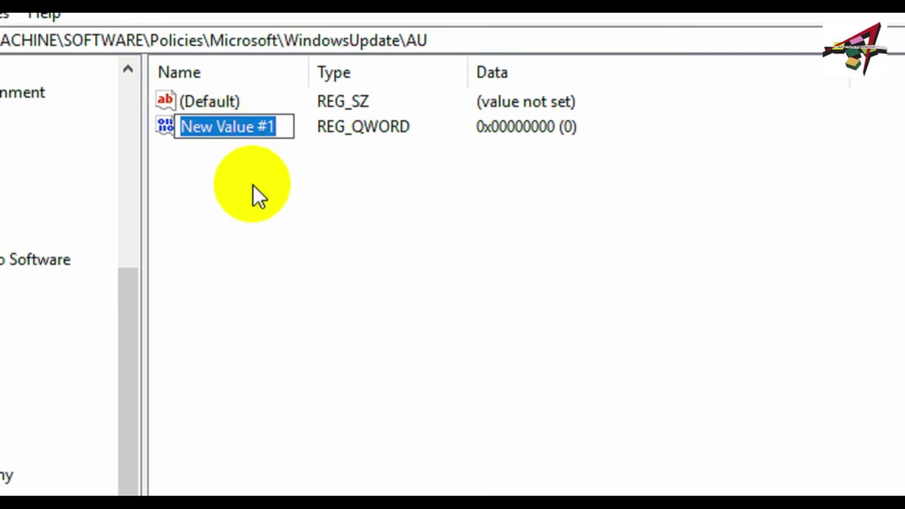
{"action": "type", "text": "AU"}
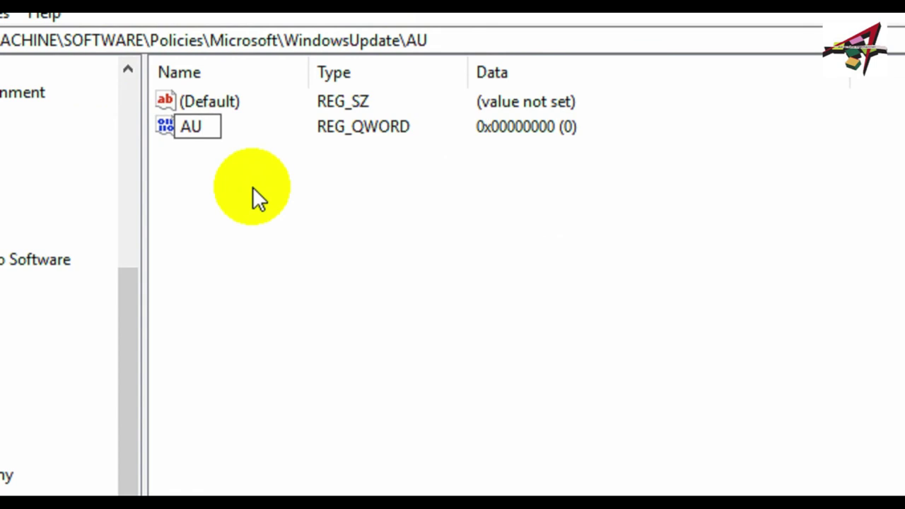
{"action": "type", "text": "Opti"}
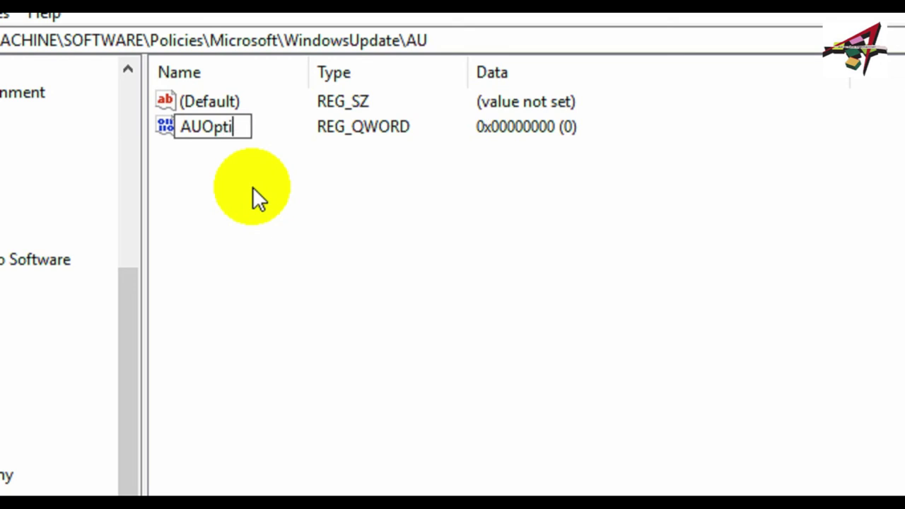
{"action": "type", "text": "ons"}
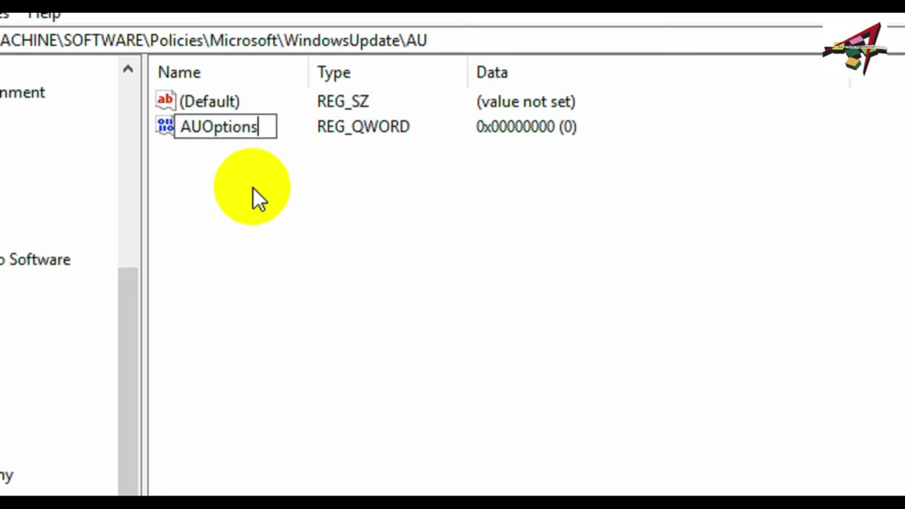
{"action": "key", "text": "Return"}
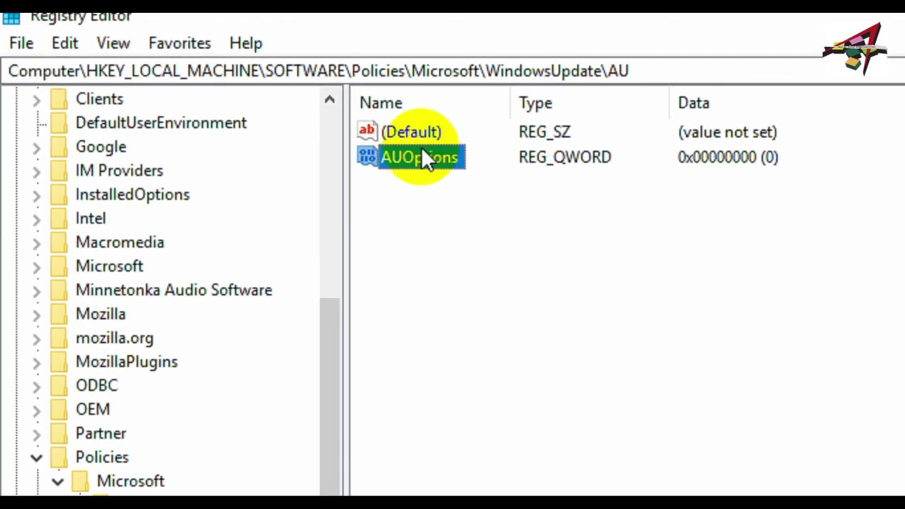
Set the value data of AUOptions to 2 with hexadecimal base
{"action": "left_click", "coordinate": [422, 139]}
{"action": "left_click", "coordinate": [419, 159]}
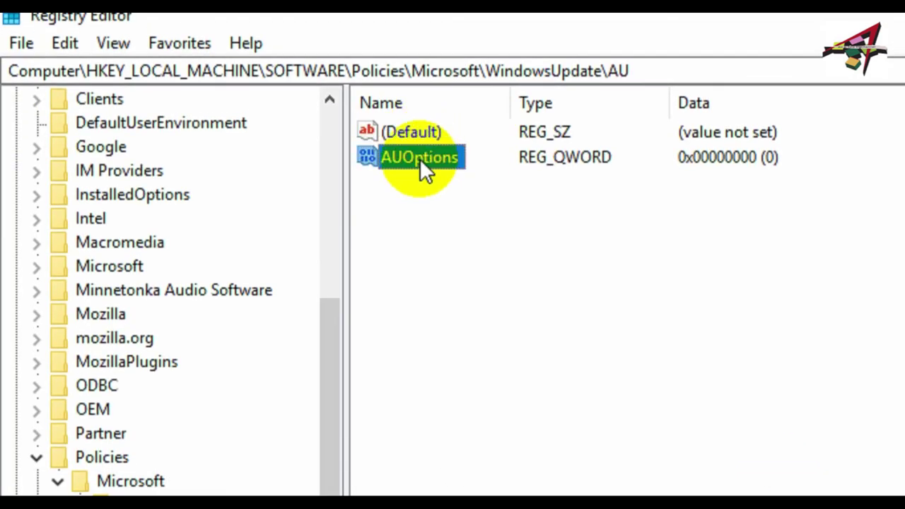
{"action": "double_click", "coordinate": [419, 158]}
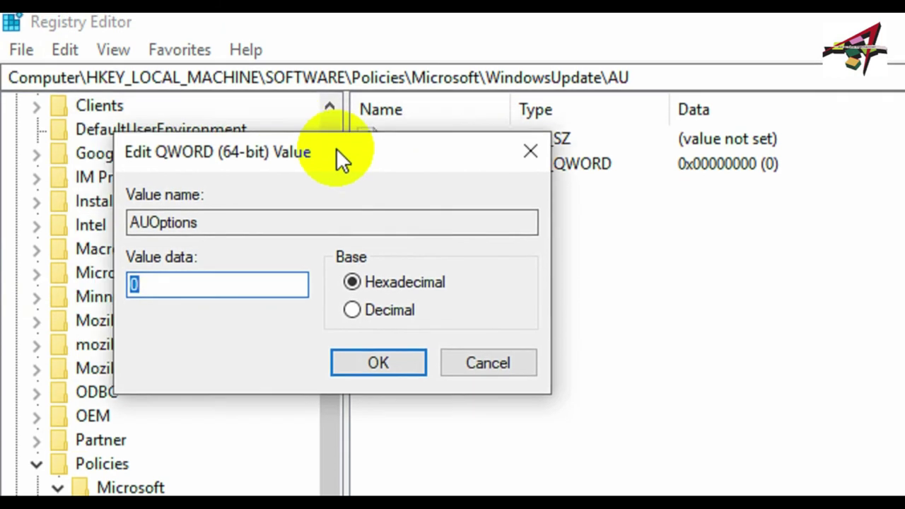
{"action": "left_click_drag", "start_coordinate": [338, 157], "coordinate": [492, 180]}
{"action": "left_click", "coordinate": [323, 305]}
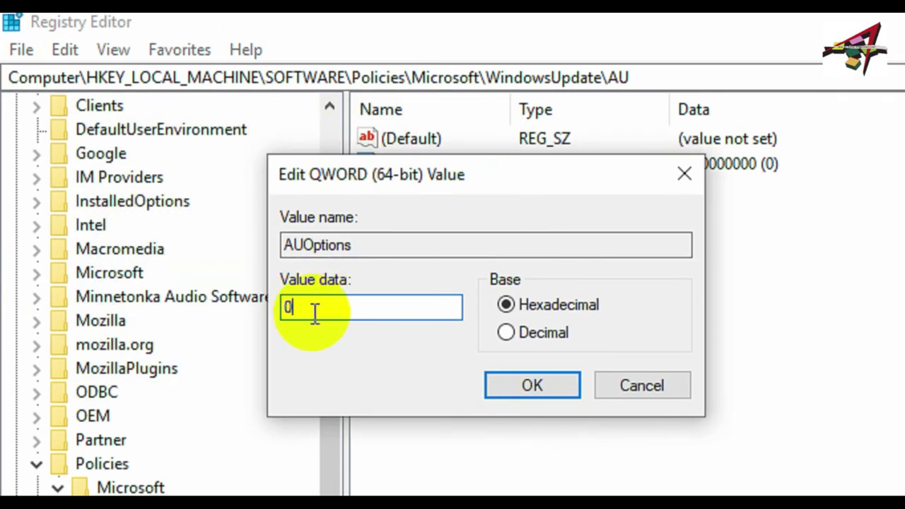
{"action": "key", "text": "BackSpace"}
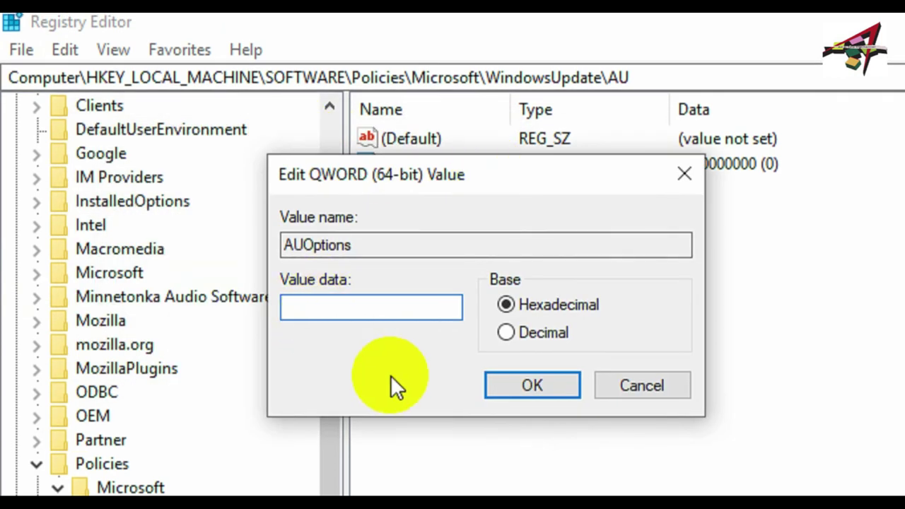
{"action": "type", "text": "2"}
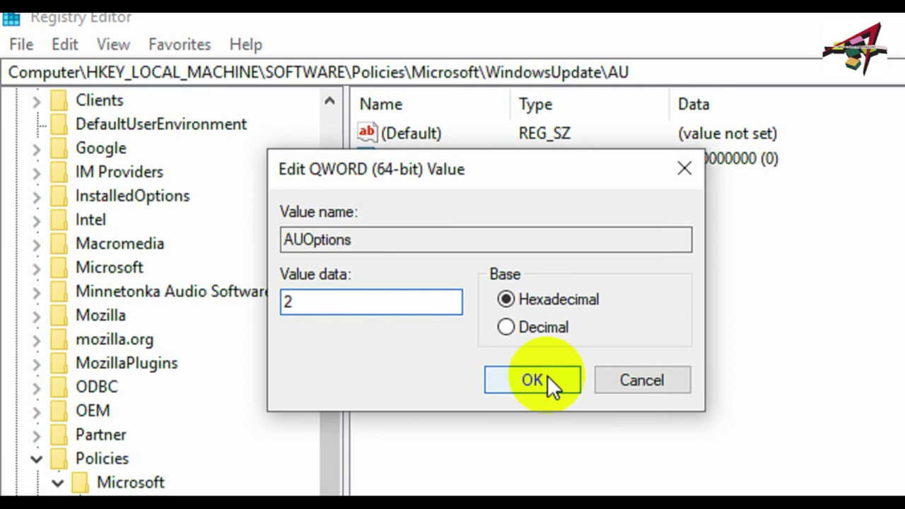
{"action": "left_click", "coordinate": [547, 376]}
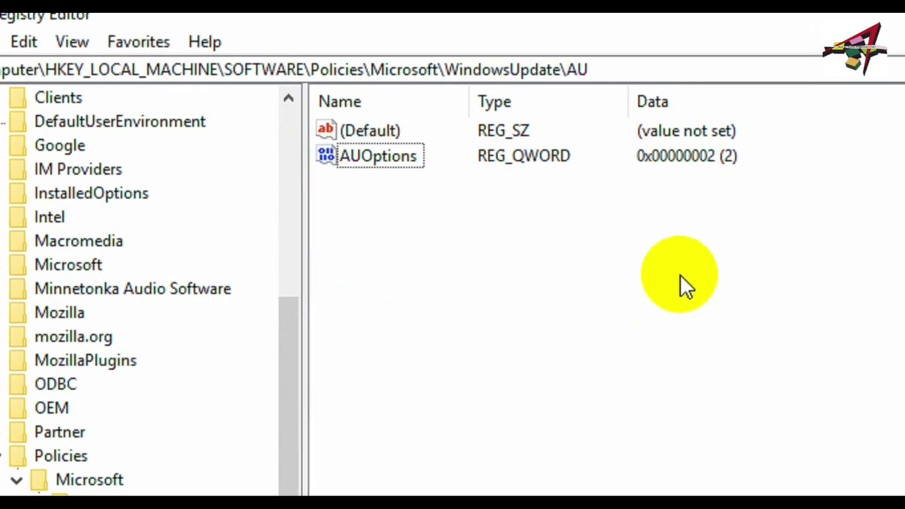
{"action": "key", "text": "Up"}
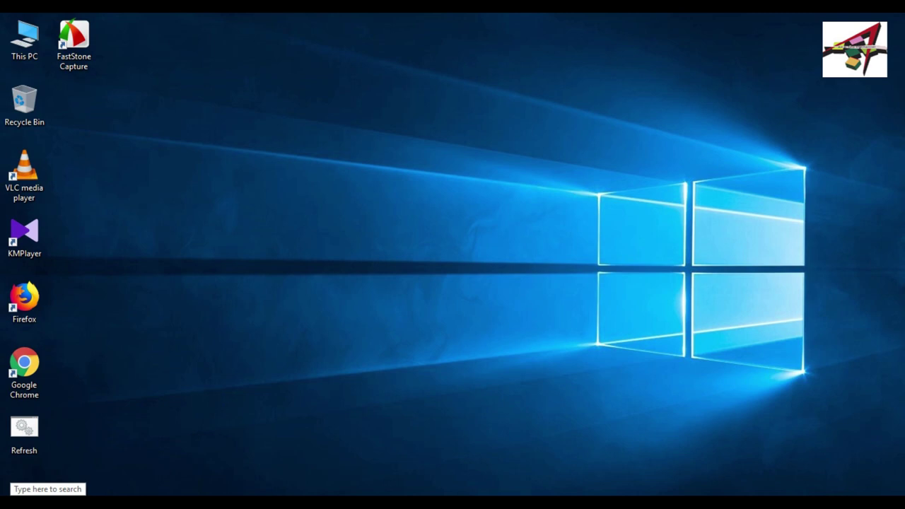
Search Windows for gpedit and open the Local Group Policy Editor
{"action": "left_click", "coordinate": [43, 495]}
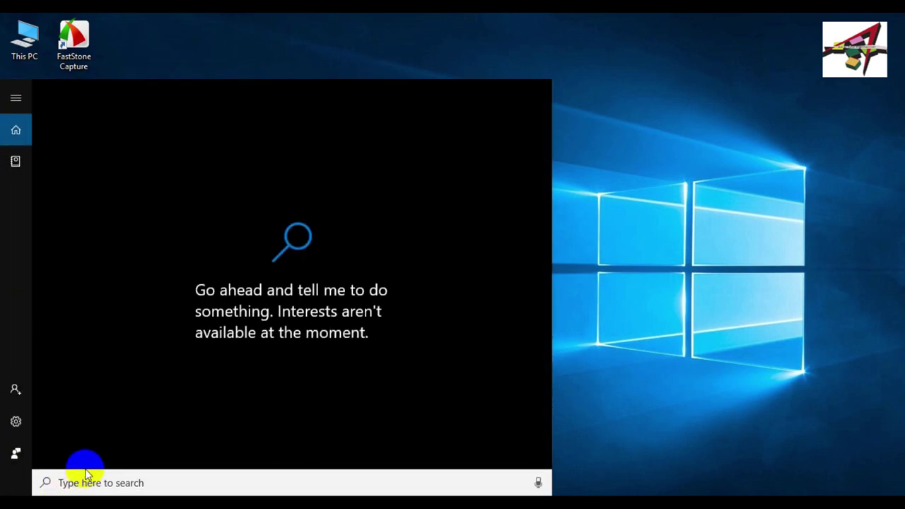
{"action": "type", "text": "gp"}
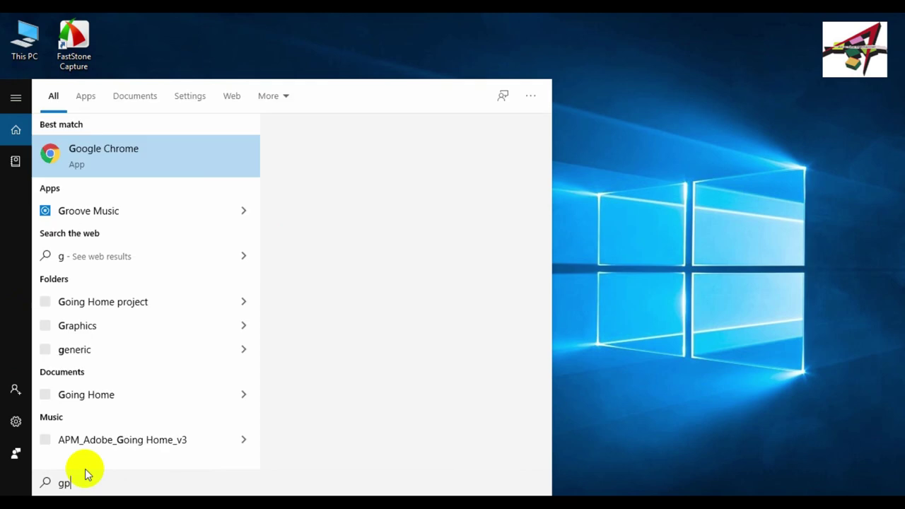
{"action": "type", "text": "edit"}
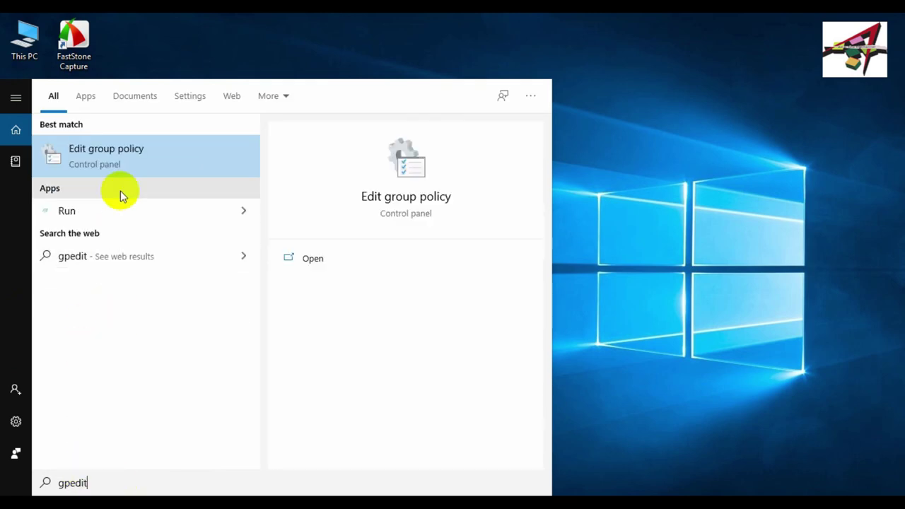
{"action": "left_click", "coordinate": [138, 151]}
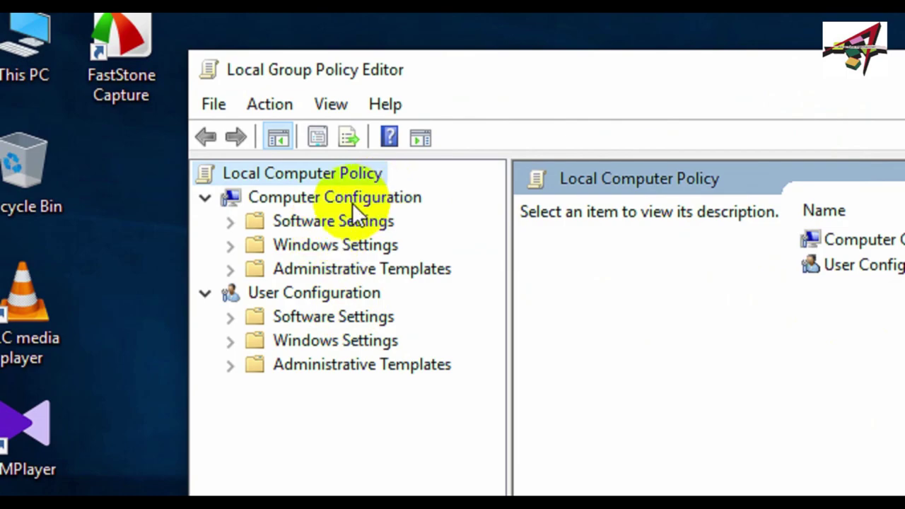
Open the Windows Update policy folder under Computer Configuration, Administrative Templates, Windows Components
{"action": "double_click", "coordinate": [343, 271]}
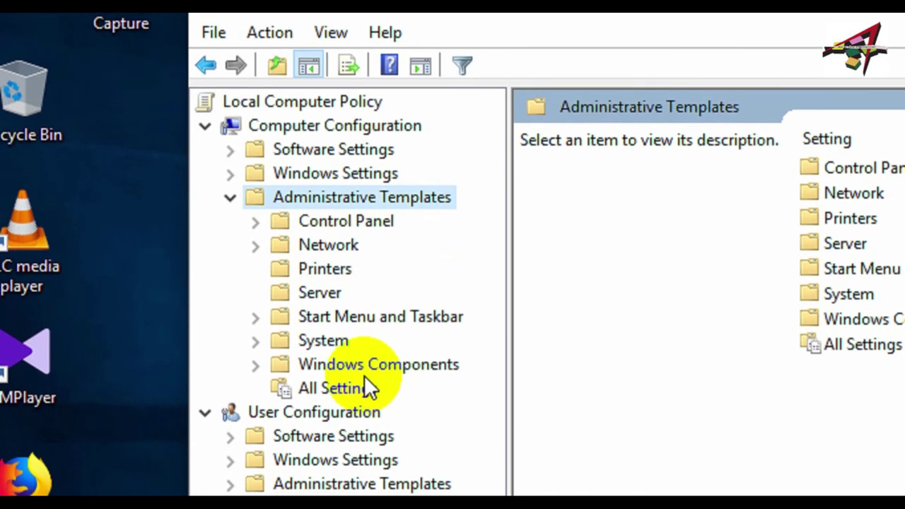
{"action": "double_click", "coordinate": [402, 367]}
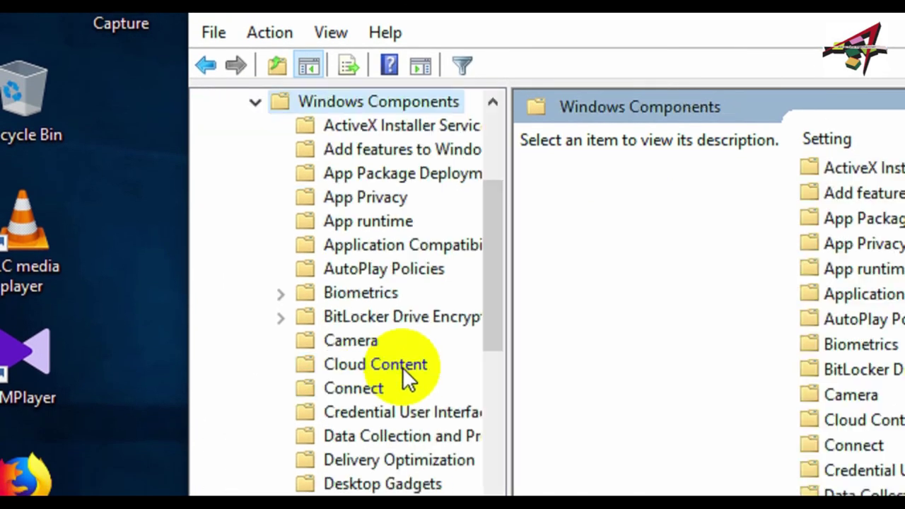
{"action": "scroll", "coordinate": [386, 454], "scroll_direction": "down", "scroll_amount": 9}
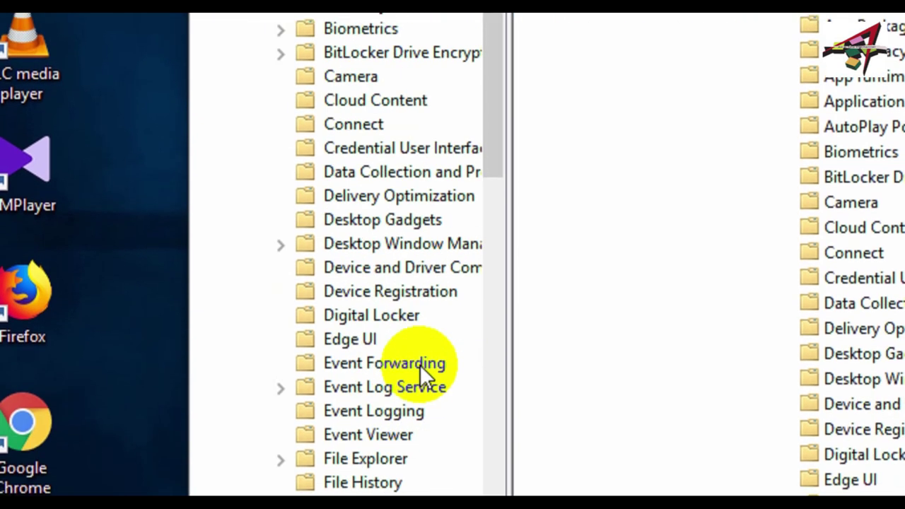
{"action": "scroll", "coordinate": [429, 326], "scroll_direction": "down", "scroll_amount": 11}
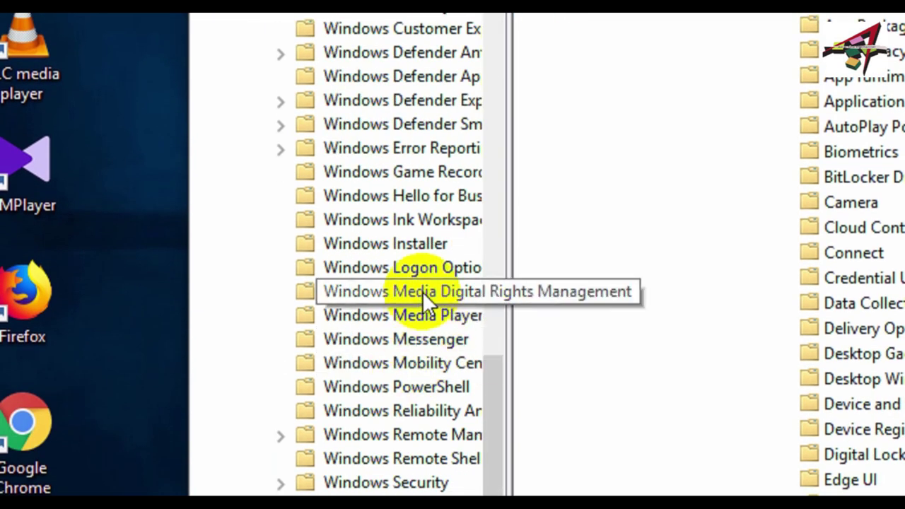
{"action": "scroll", "coordinate": [430, 425], "scroll_direction": "down", "scroll_amount": 2}
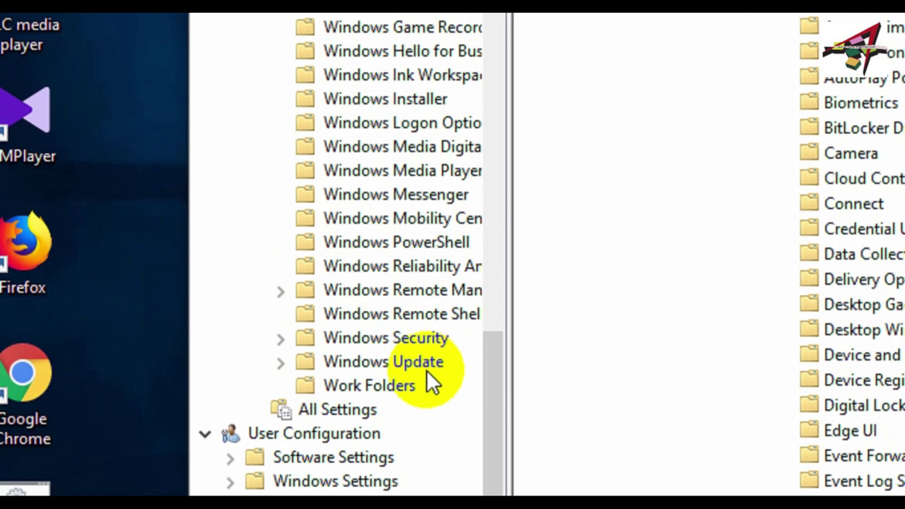
{"action": "left_click", "coordinate": [426, 361]}
{"action": "double_click", "coordinate": [426, 362]}
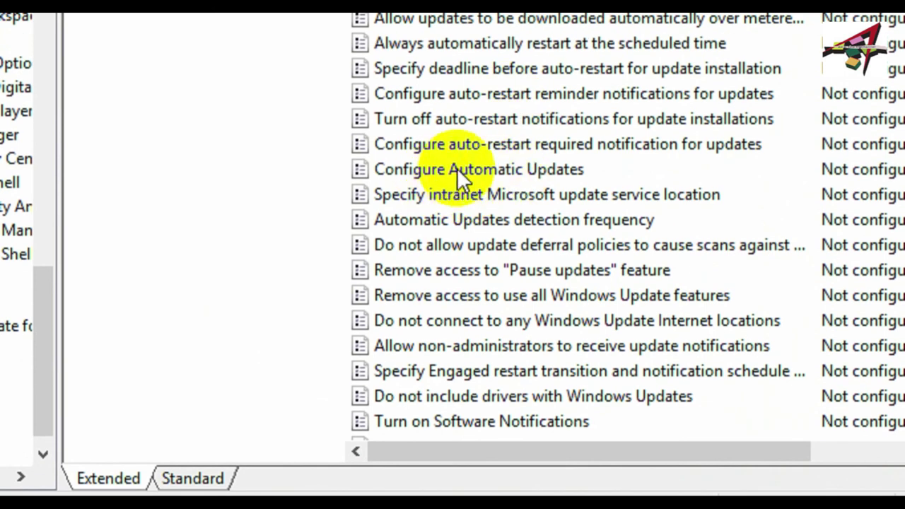
Set the Configure Automatic Updates policy to Disabled and save the change
{"action": "left_click", "coordinate": [515, 169]}
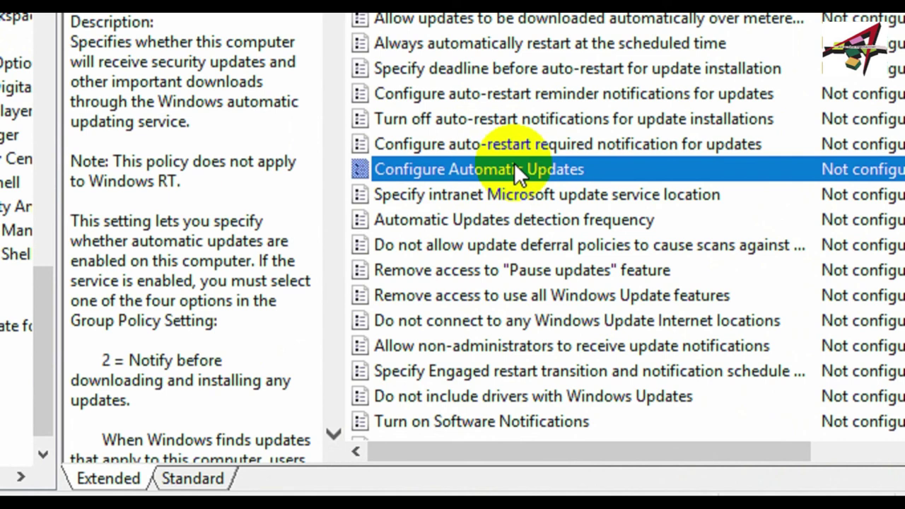
{"action": "double_click", "coordinate": [516, 167]}
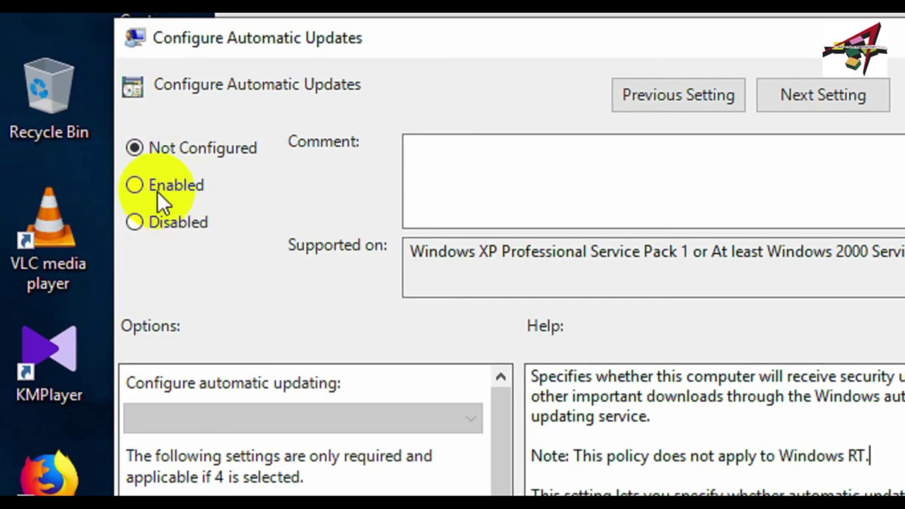
{"action": "left_click", "coordinate": [135, 223]}
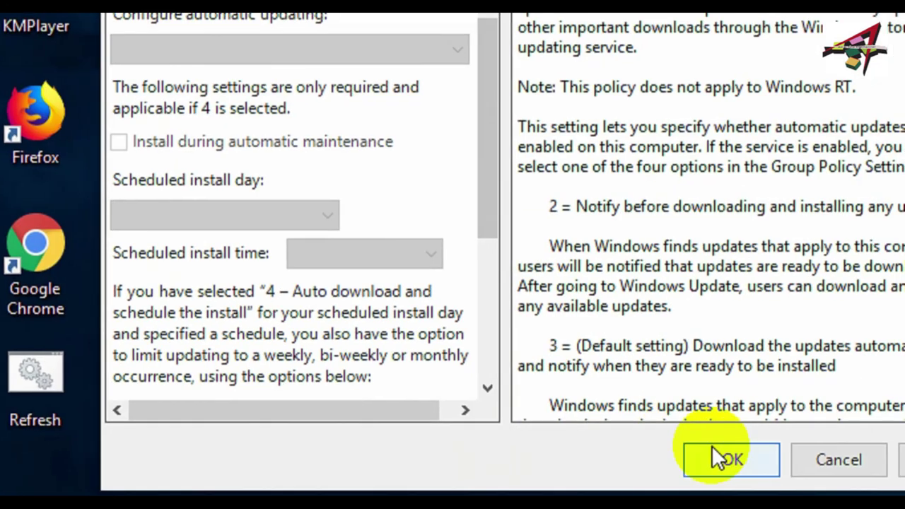
{"action": "left_click", "coordinate": [717, 446]}
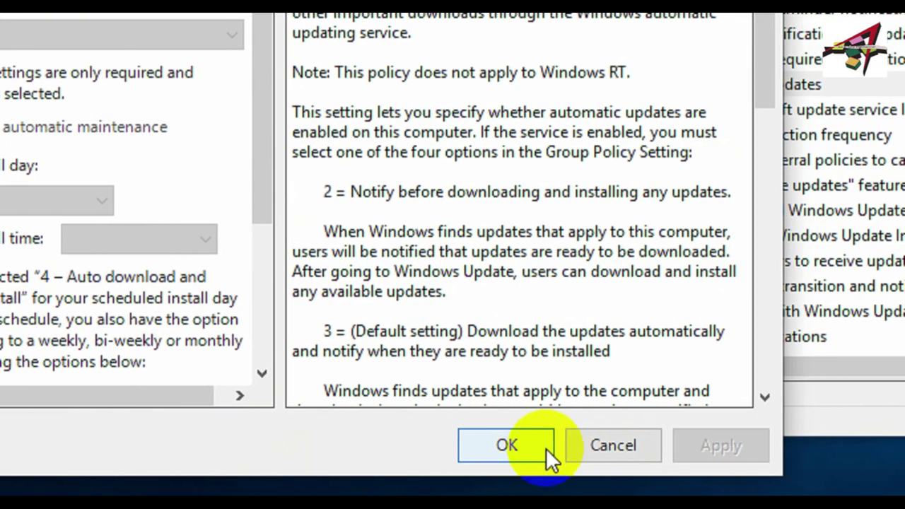
{"action": "left_click", "coordinate": [489, 443]}
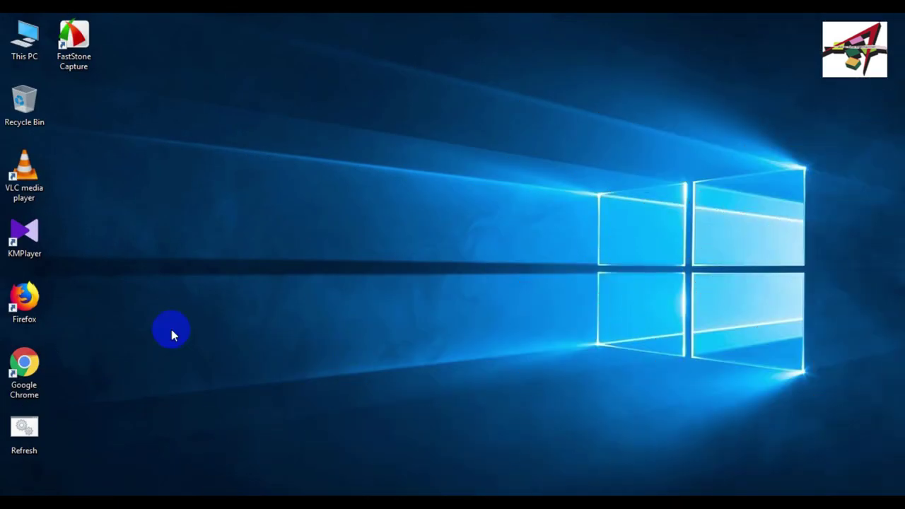
Search Windows for Task Scheduler and open it
{"action": "left_click", "coordinate": [60, 483]}
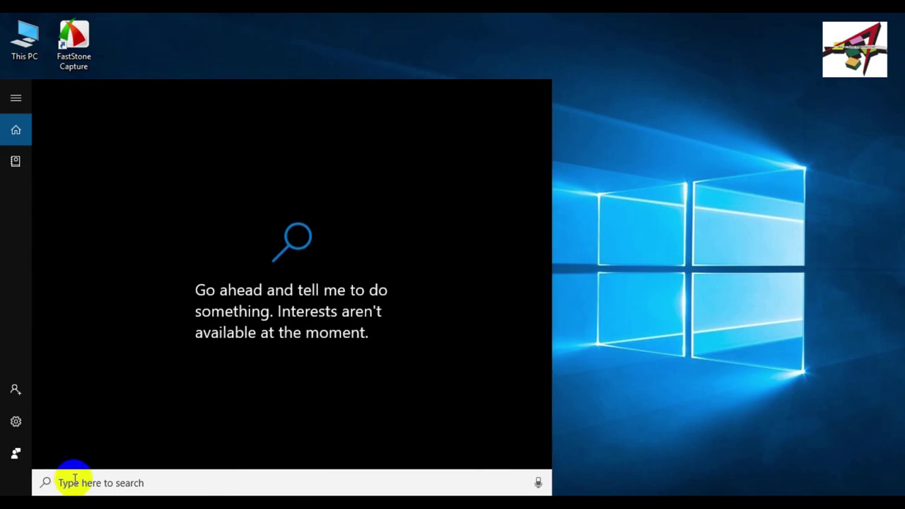
{"action": "type", "text": "tas"}
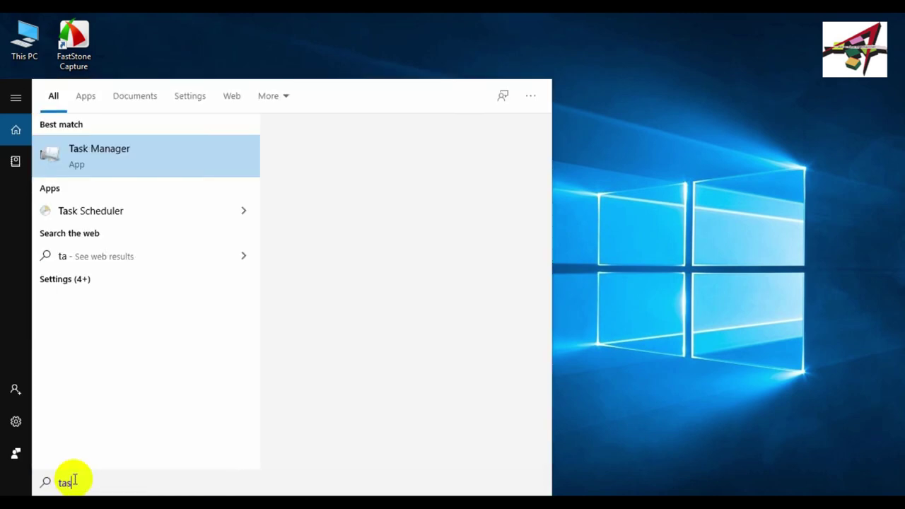
{"action": "type", "text": "k"}
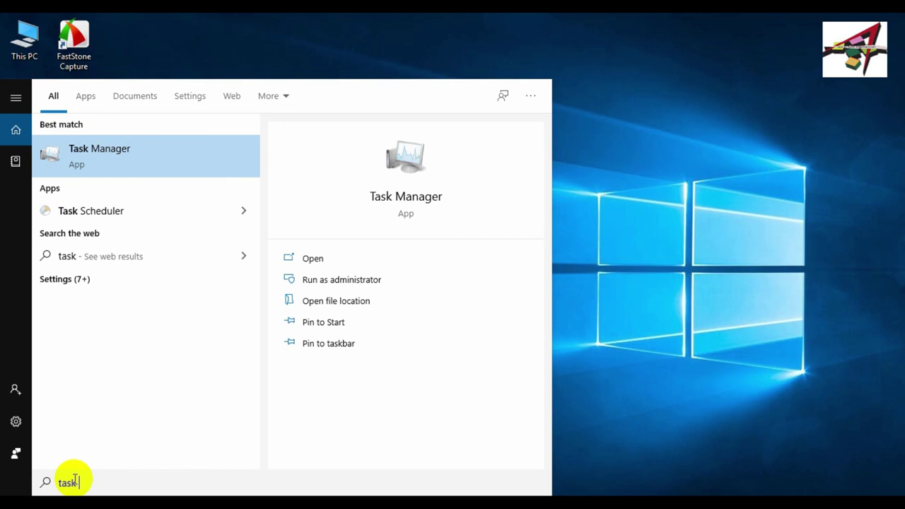
{"action": "type", "text": " sc"}
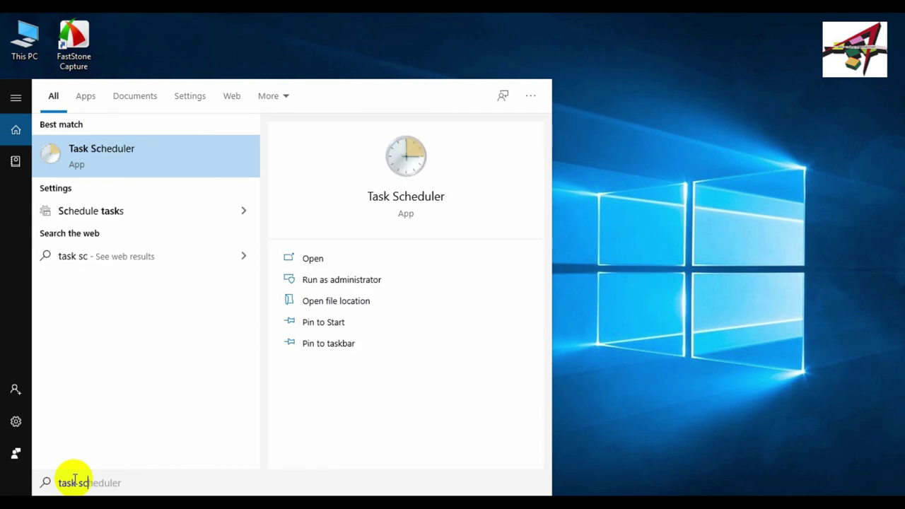
{"action": "left_click", "coordinate": [124, 156]}
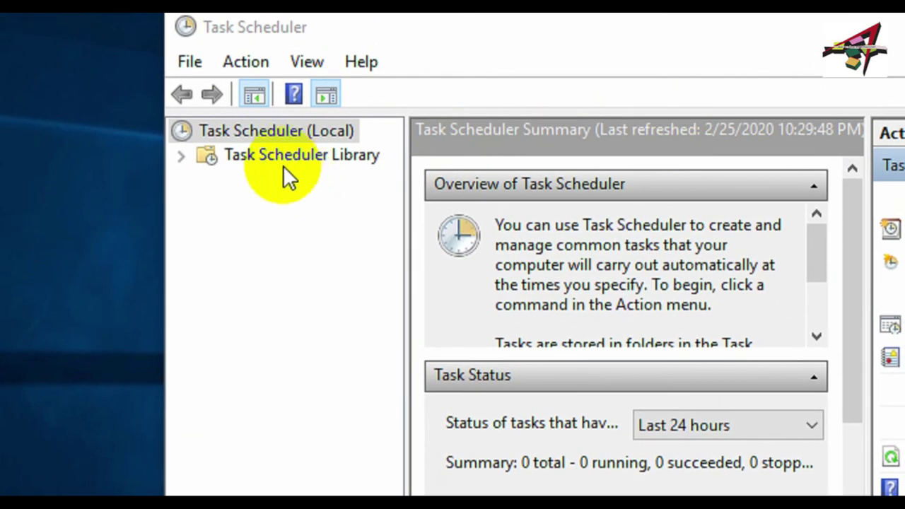
Open the WindowsUpdate task folder under Task Scheduler Library, Microsoft, Windows, widening the folder tree so its names are readable
{"action": "left_click", "coordinate": [284, 159]}
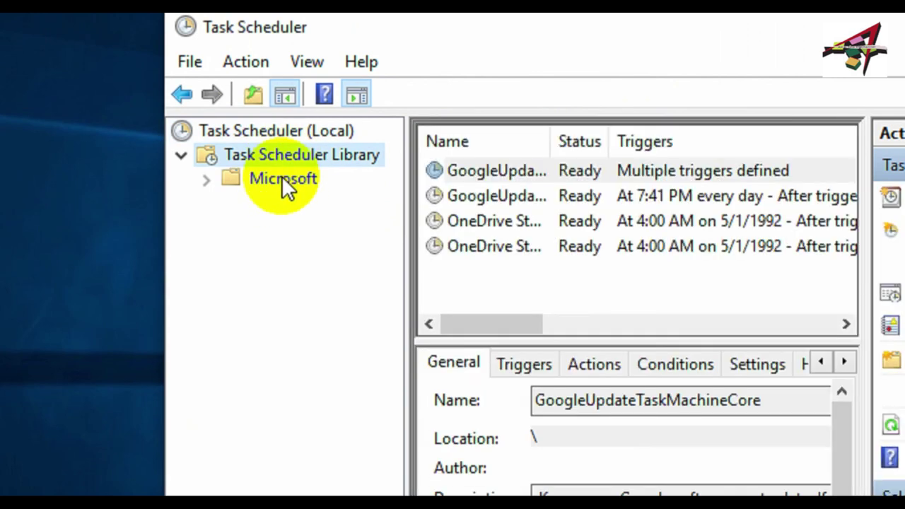
{"action": "double_click", "coordinate": [281, 176]}
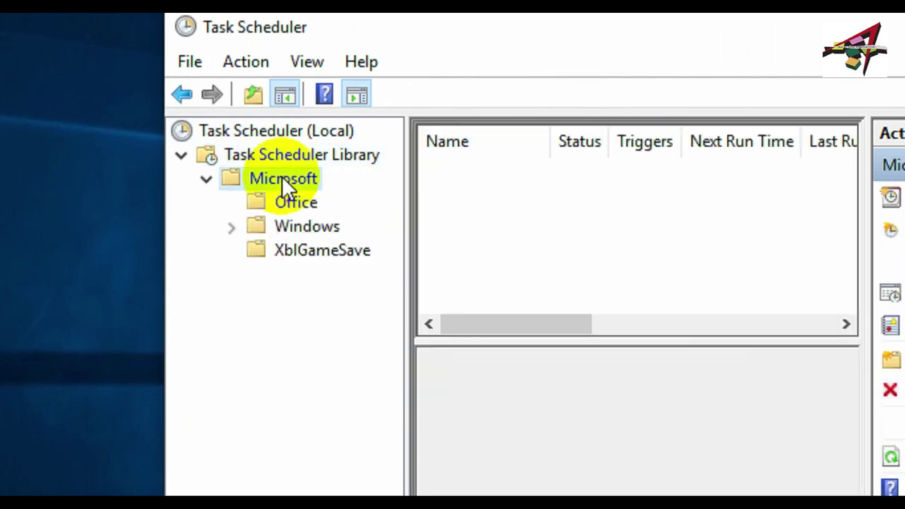
{"action": "double_click", "coordinate": [306, 225]}
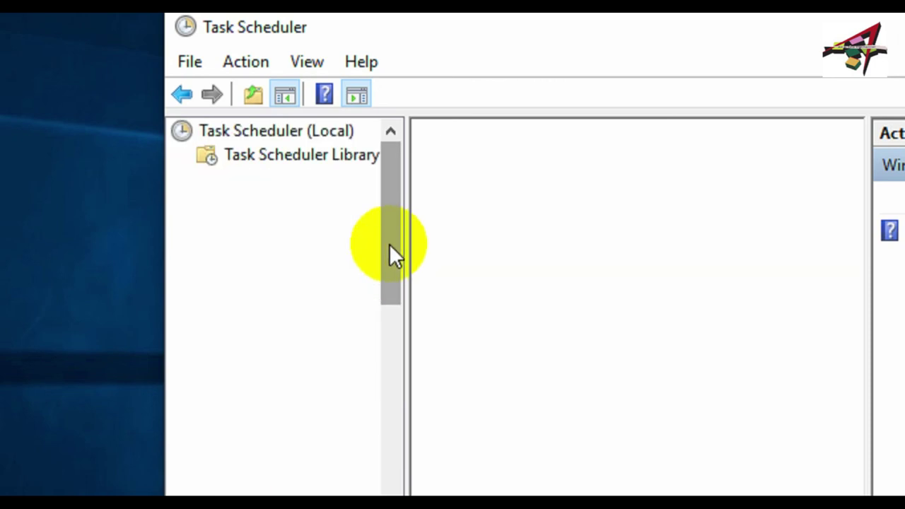
{"action": "left_click_drag", "start_coordinate": [400, 216], "coordinate": [400, 395]}
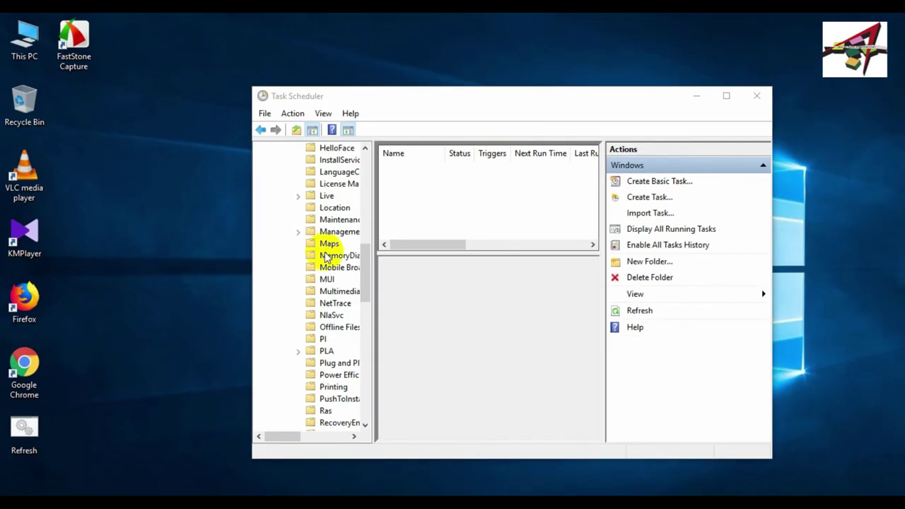
{"action": "scroll", "coordinate": [396, 318], "scroll_direction": "down", "scroll_amount": 3}
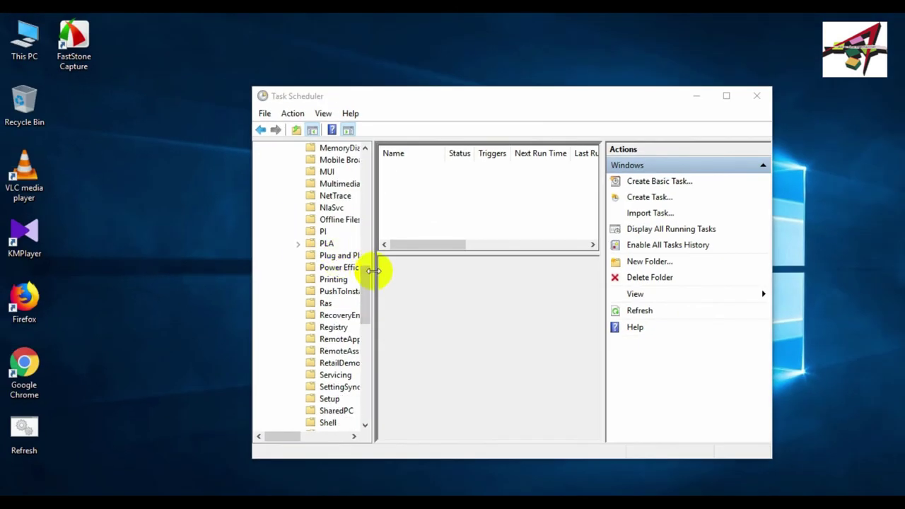
{"action": "left_click_drag", "start_coordinate": [376, 272], "coordinate": [435, 265]}
{"action": "scroll", "coordinate": [359, 293], "scroll_direction": "down", "scroll_amount": 13}
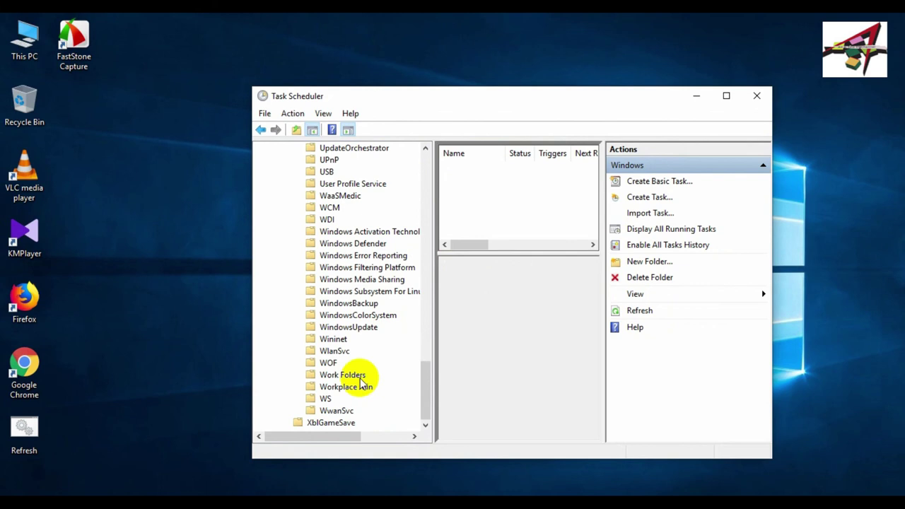
{"action": "left_click", "coordinate": [348, 328]}
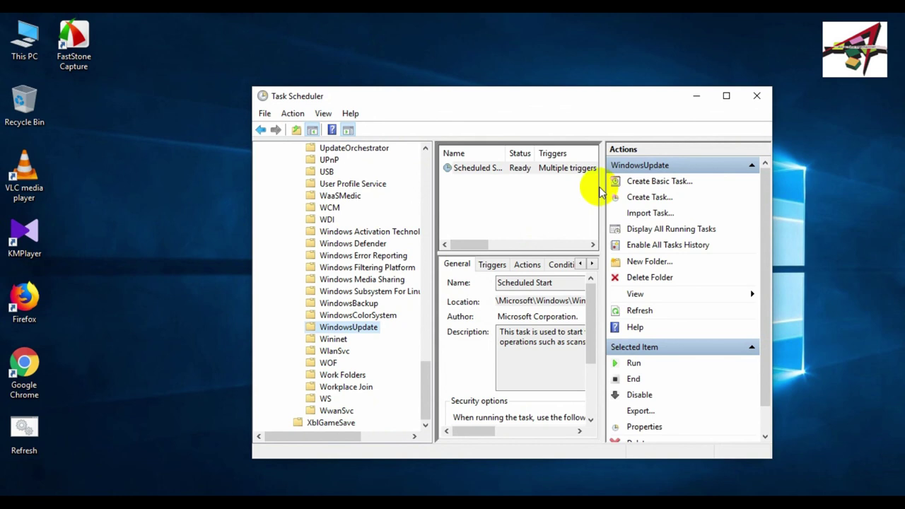
Disable the Scheduled Start task in the WindowsUpdate folder and close Task Scheduler
{"action": "left_click_drag", "start_coordinate": [603, 185], "coordinate": [684, 170]}
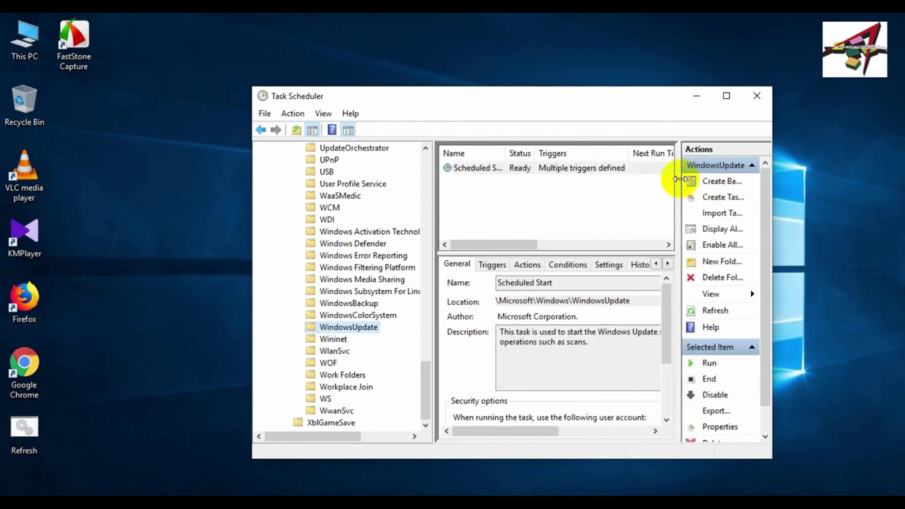
{"action": "left_click", "coordinate": [498, 175]}
{"action": "right_click", "coordinate": [496, 171]}
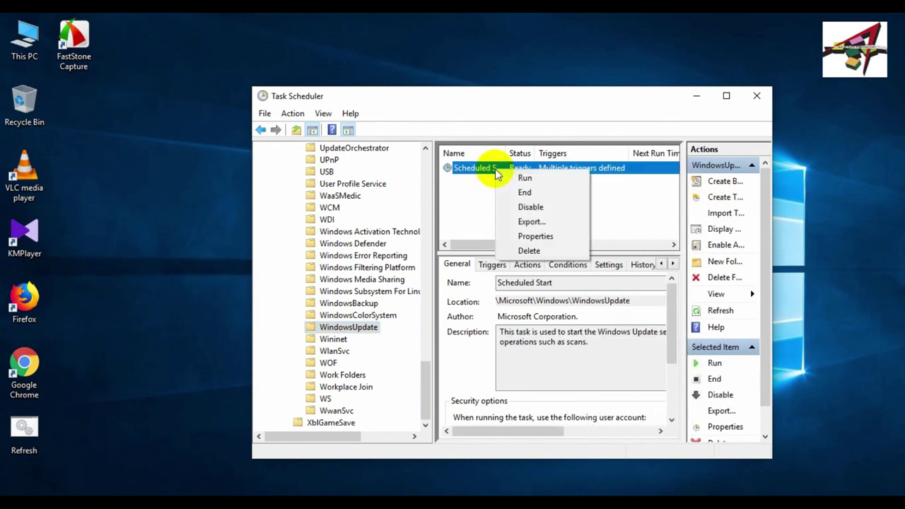
{"action": "left_click", "coordinate": [531, 207]}
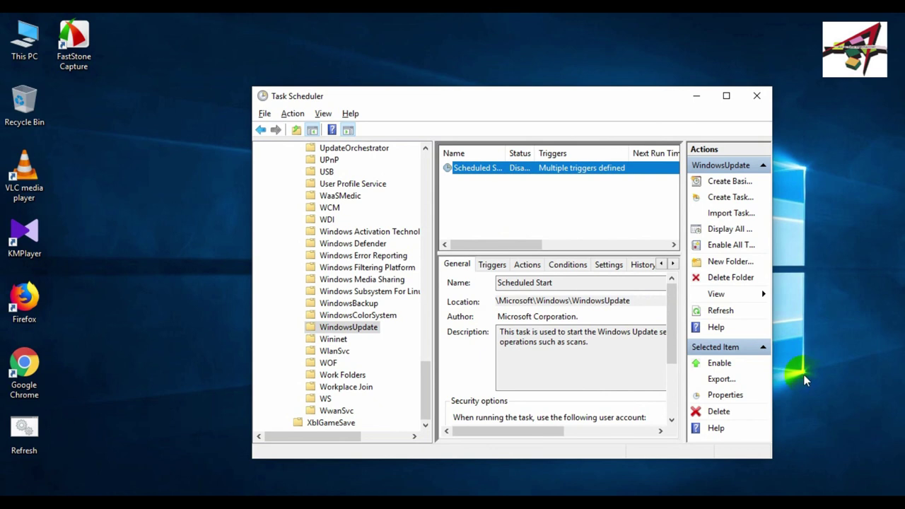
{"action": "right_click", "coordinate": [496, 169]}
{"action": "left_click", "coordinate": [605, 189]}
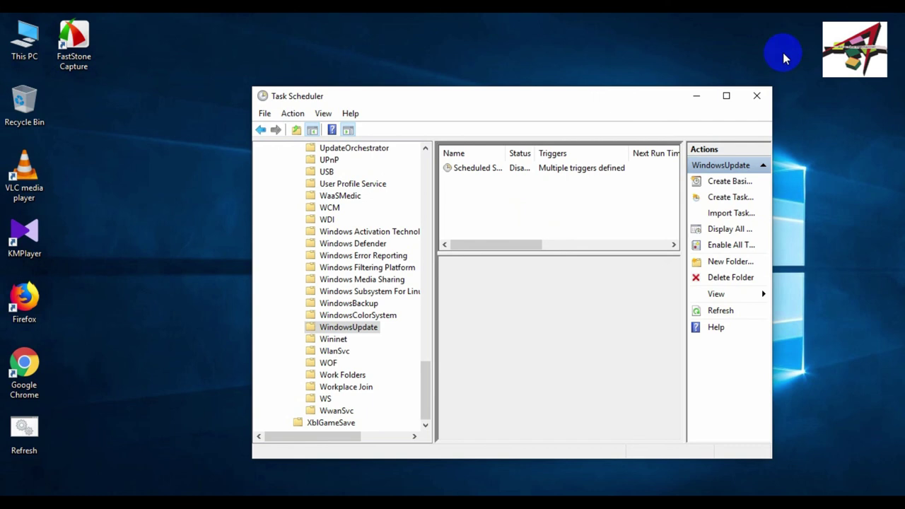
{"action": "left_click", "coordinate": [756, 95]}
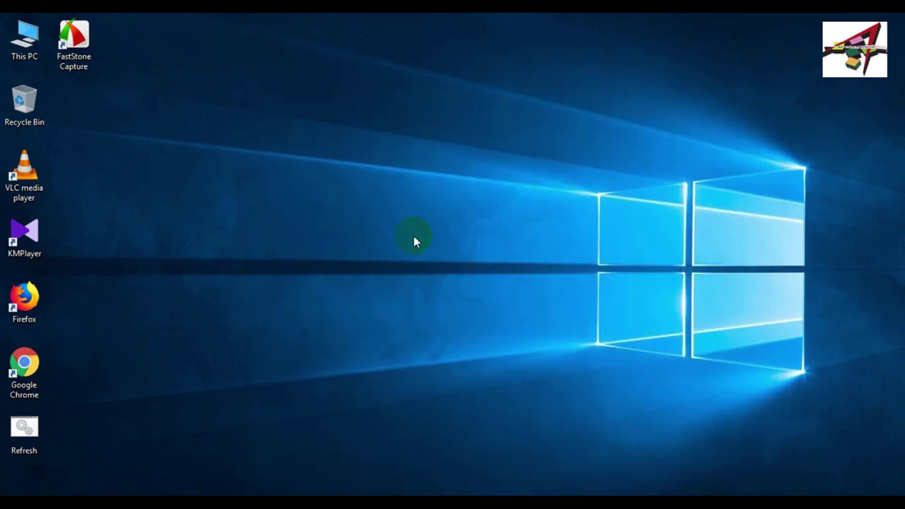